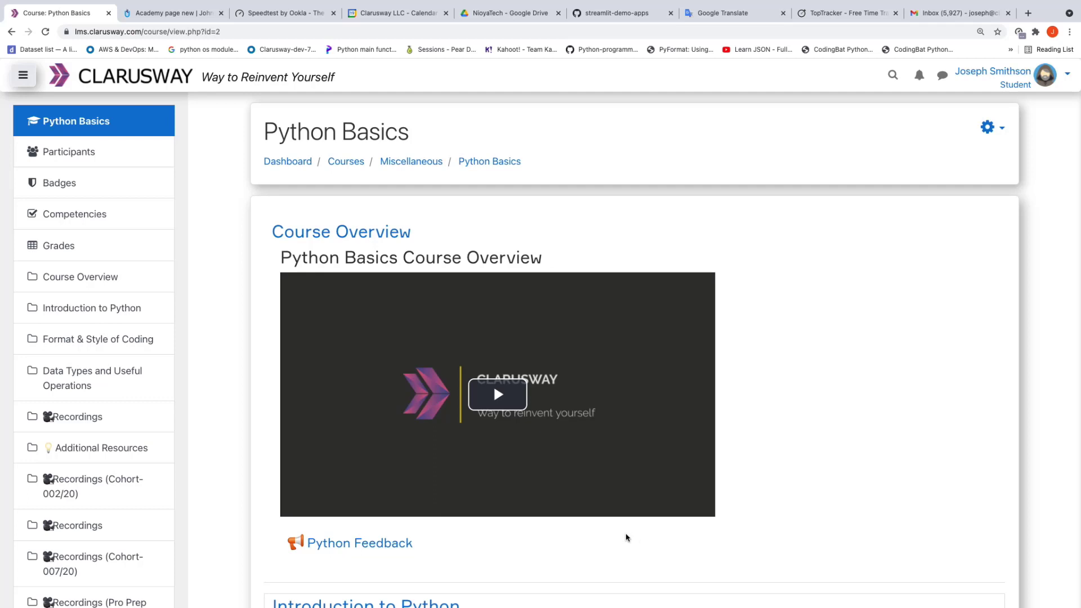
Step: Expand the Introduction to Python topic in the course contents
scroll(744, 513, "down", 2)
scroll(743, 515, "down", 10)
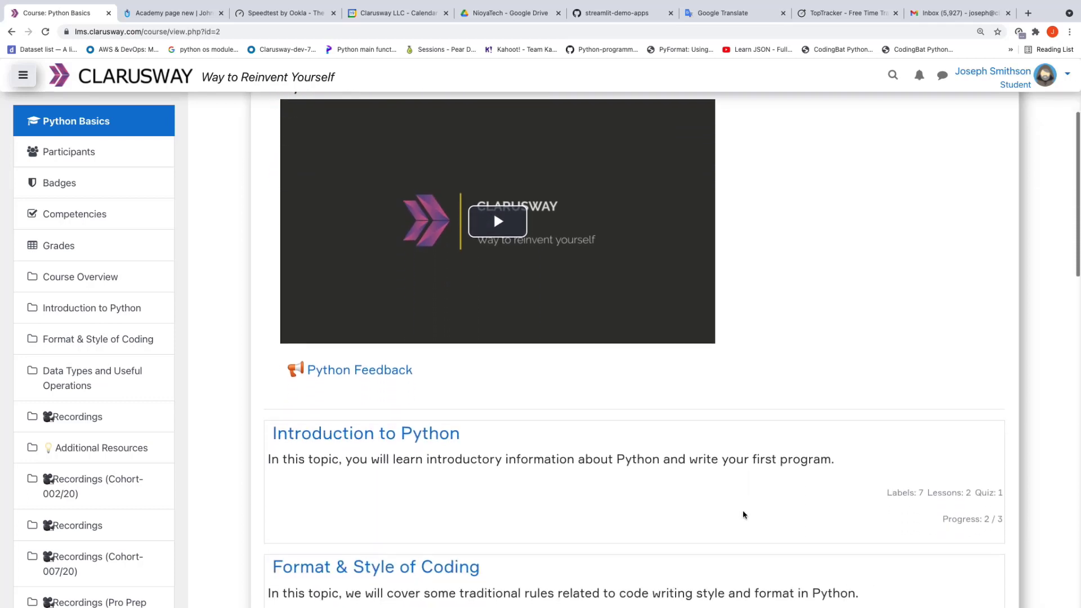
scroll(744, 515, "down", 1)
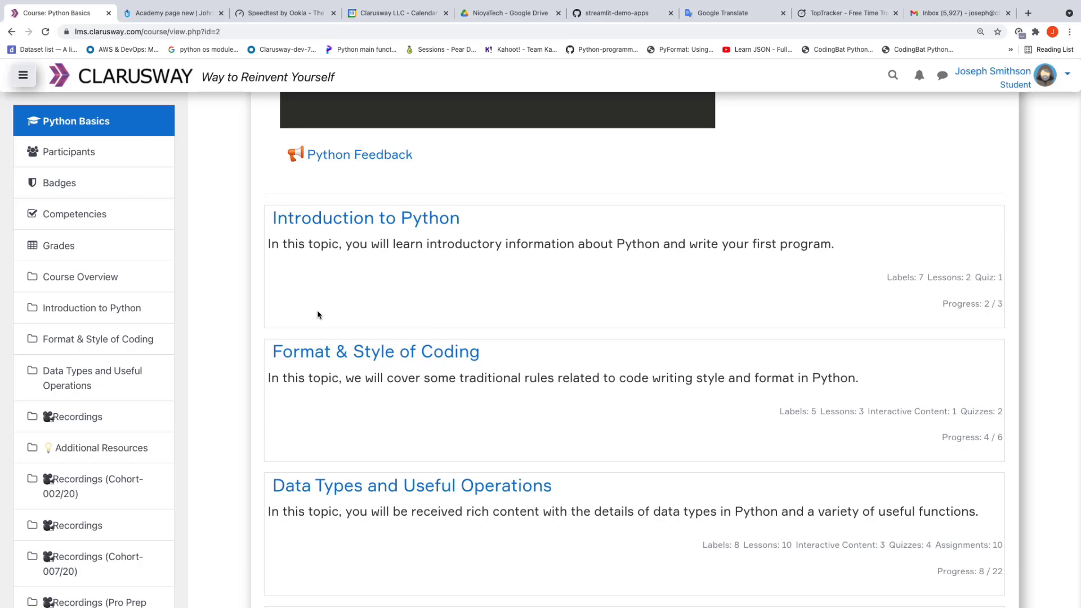
scroll(338, 353, "up", 1)
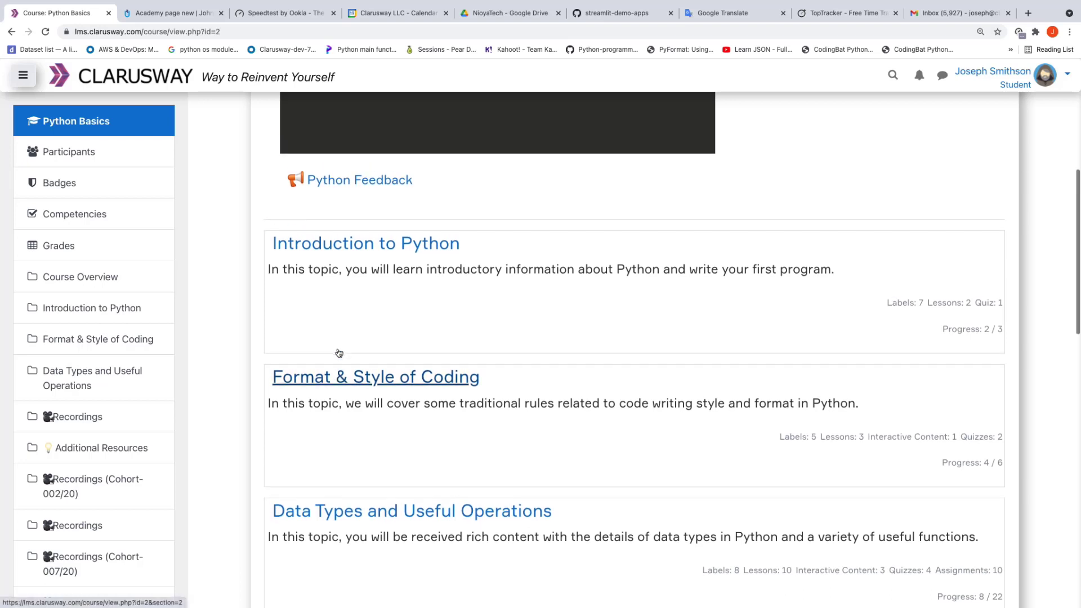
left_click(349, 250)
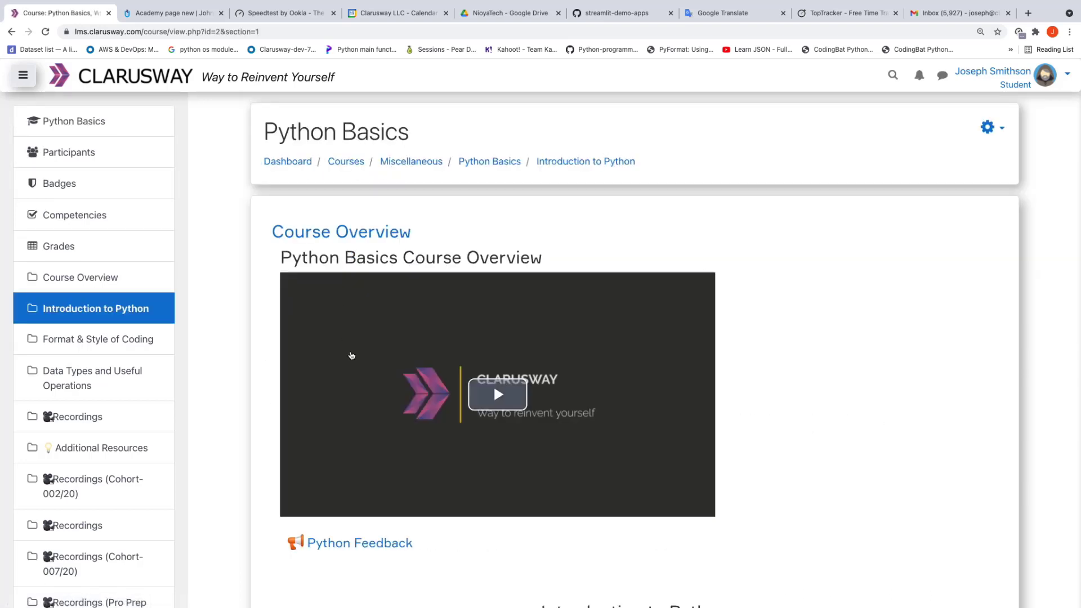
Step: Launch the First Steps into Coding lesson under Pre-Class Activities
scroll(351, 355, "down", 5)
scroll(350, 354, "down", 3)
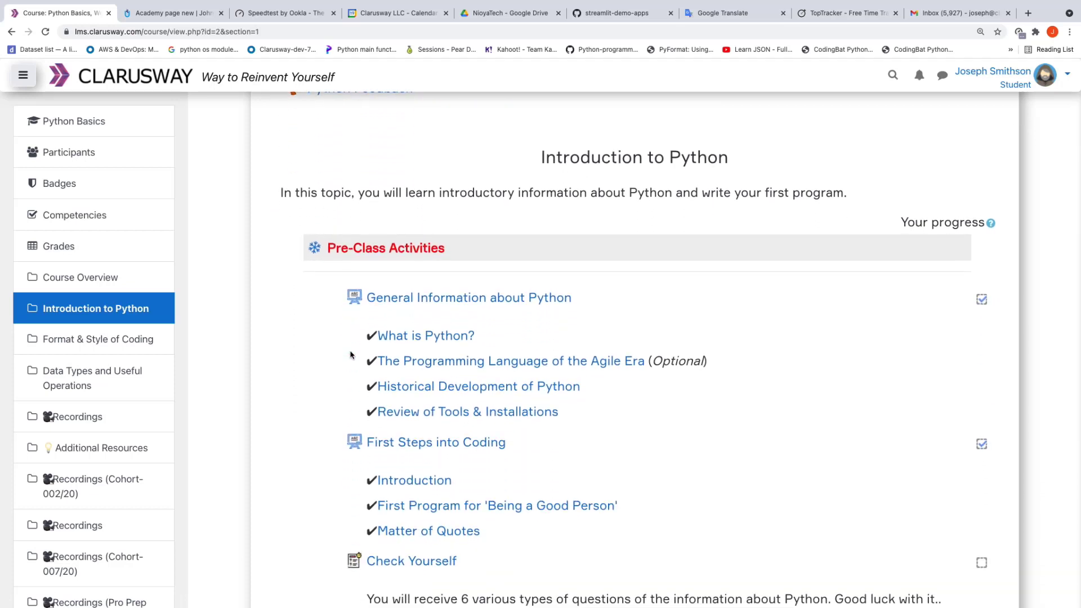
scroll(350, 354, "down", 1)
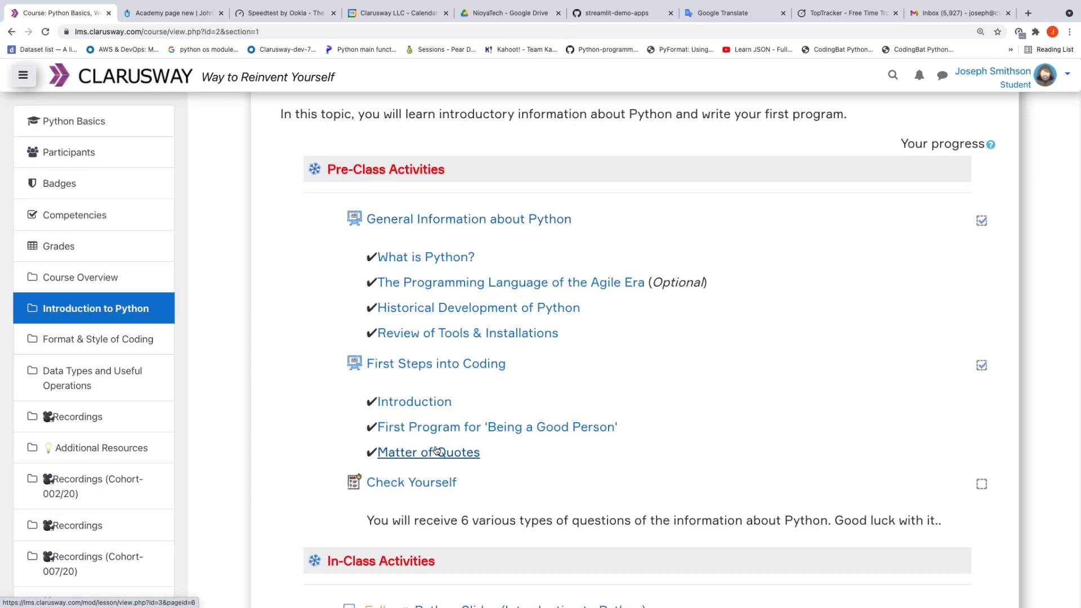
left_click(401, 369)
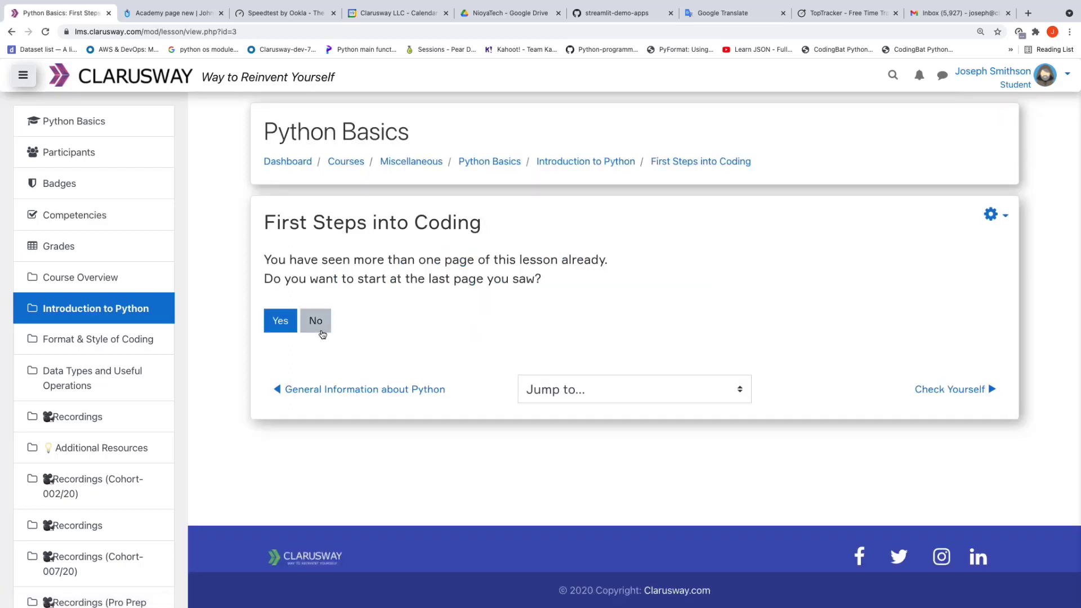
Step: Start the lesson from the beginning and advance to the First Program for 'Being a Good Person' page
left_click(316, 324)
left_click(738, 377)
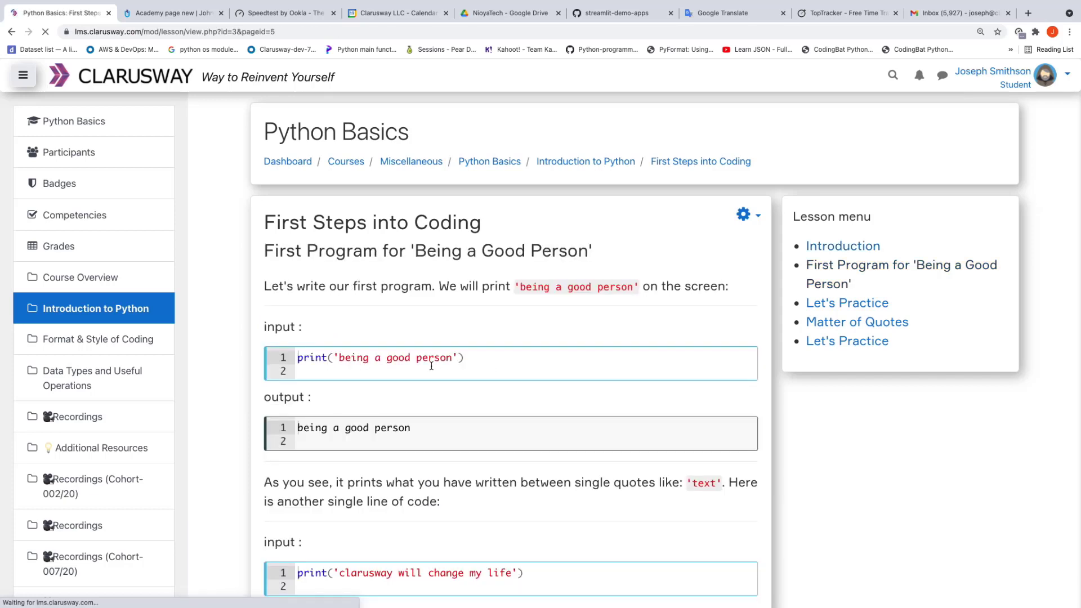
scroll(433, 375, "down", 2)
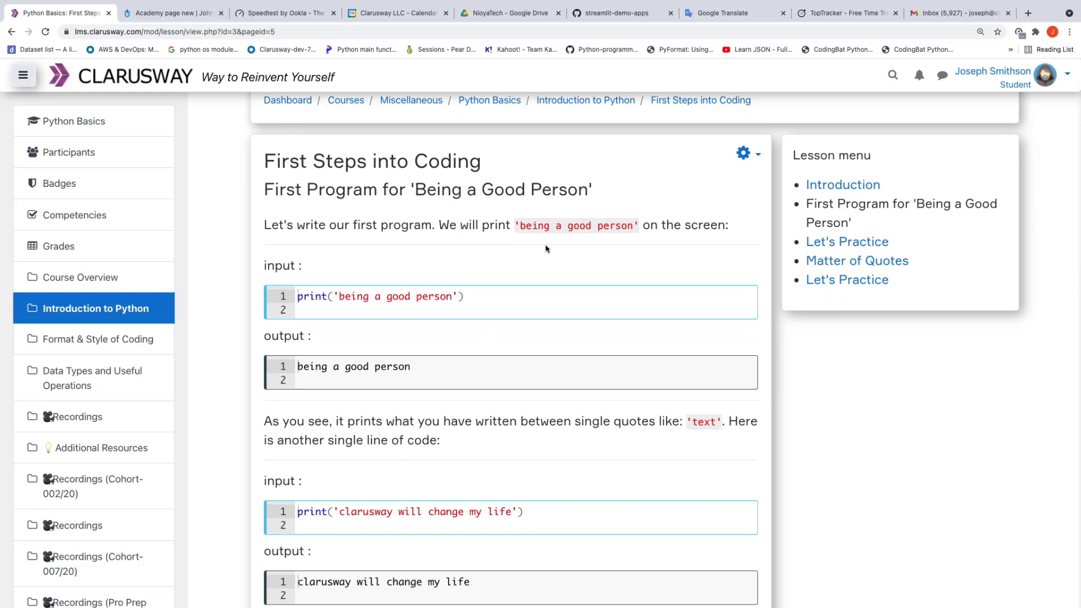
Step: Highlight the quoted phrase, 'being a good person' and the word print in the first example
left_click_drag(514, 225, 639, 230)
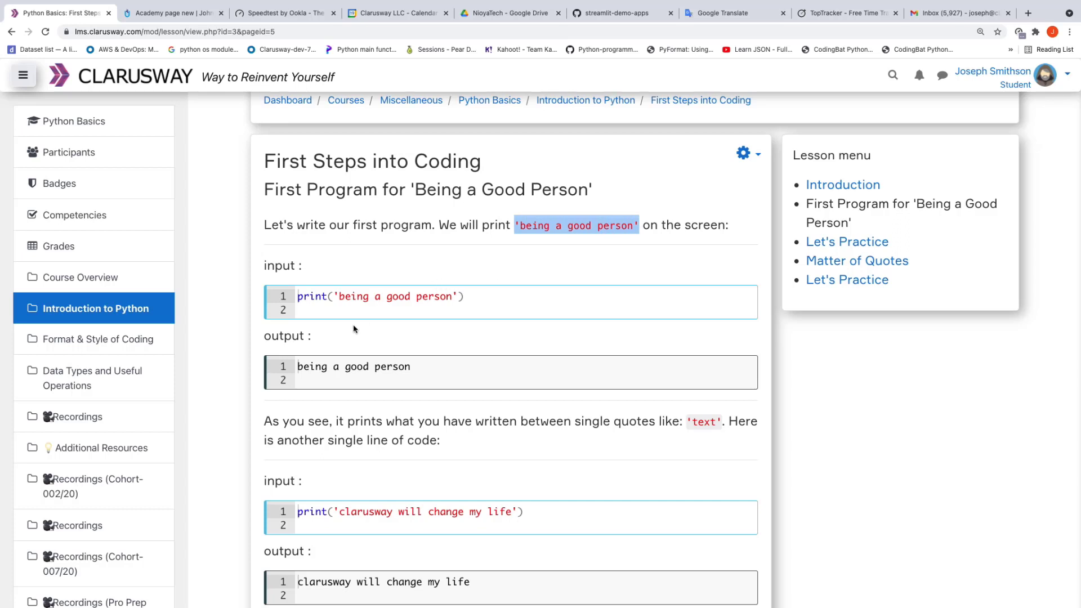
left_click(339, 297)
left_click_drag(339, 297, 452, 302)
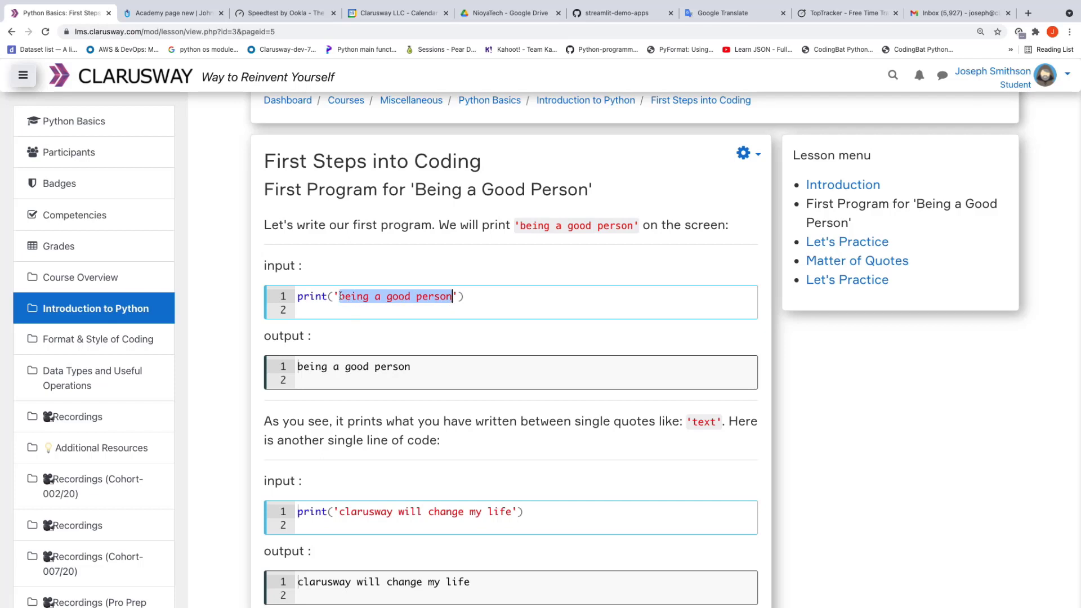
left_click(336, 296)
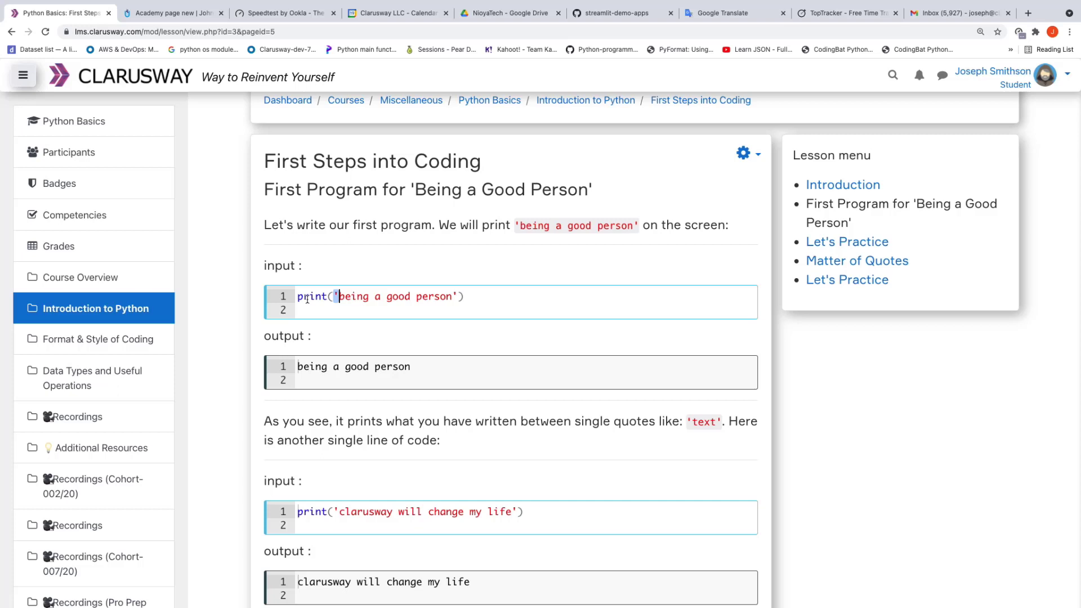
double_click(312, 296)
Step: Highlight the input code line and its printed 'being a good person' output
scroll(332, 346, "down", 1)
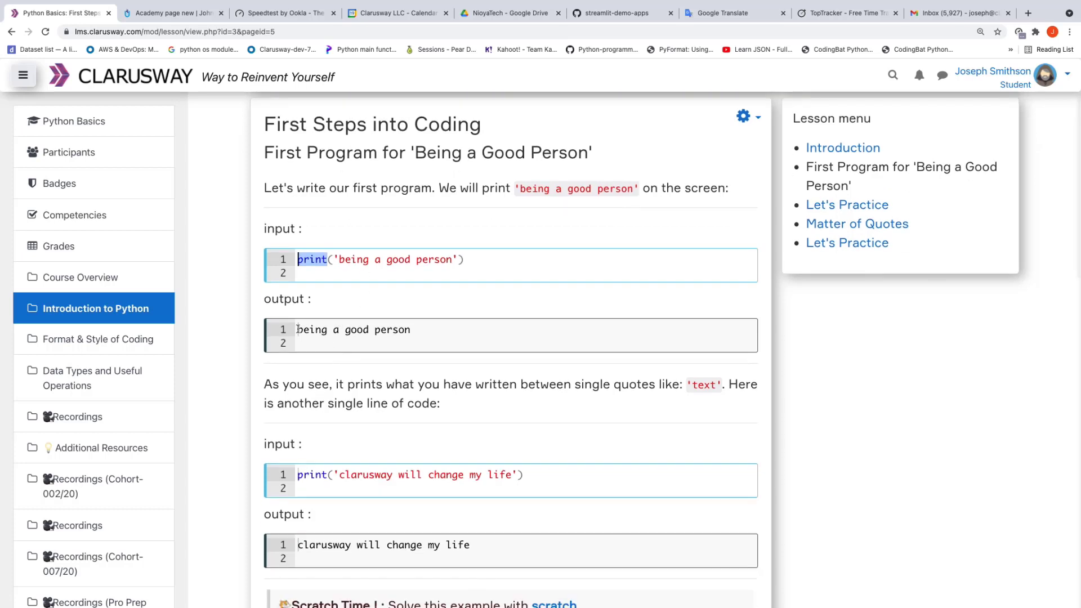
left_click_drag(298, 330, 411, 331)
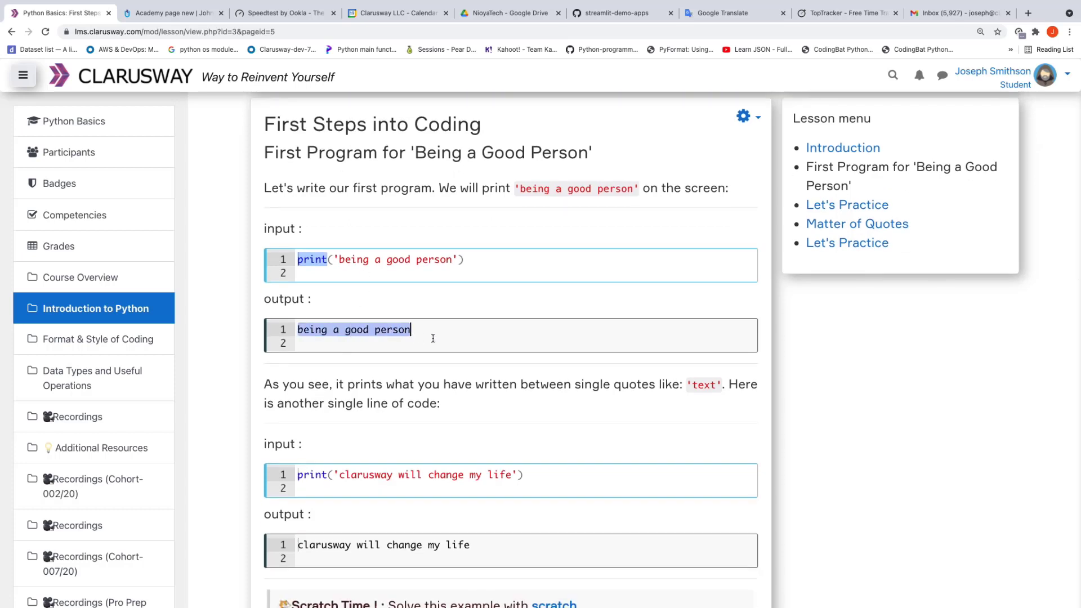
left_click_drag(338, 259, 453, 261)
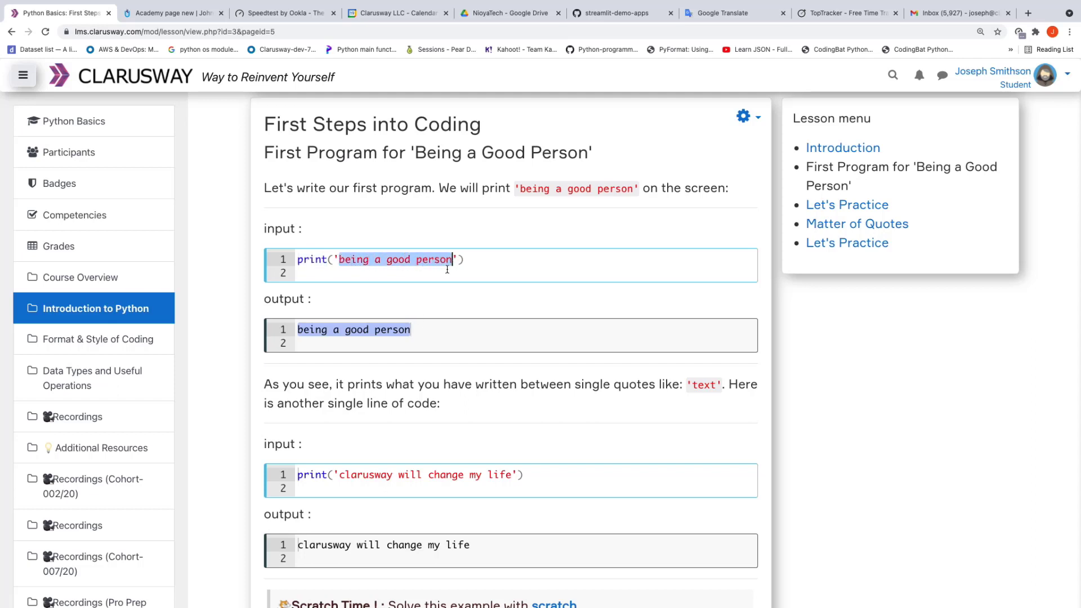
left_click(298, 260)
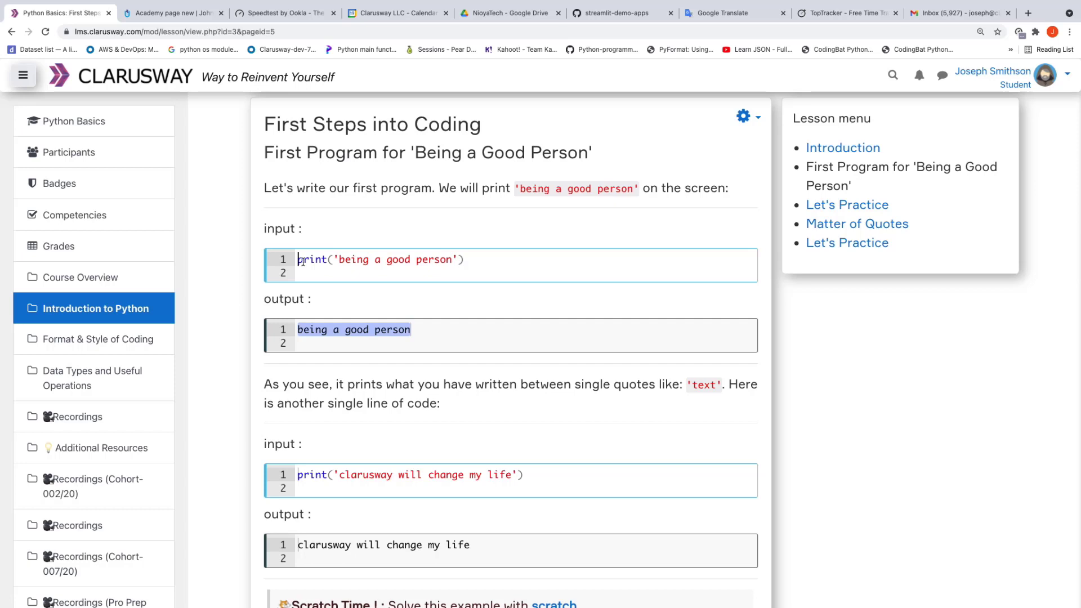
left_click_drag(303, 261, 471, 266)
left_click_drag(417, 330, 294, 330)
left_click(364, 331)
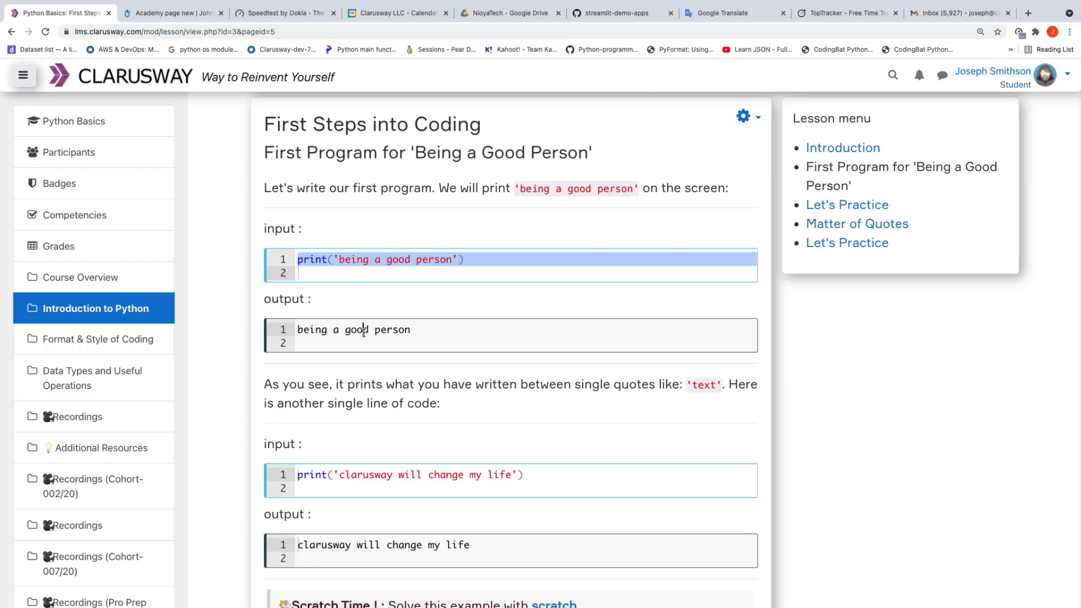
scroll(355, 394, "down", 10)
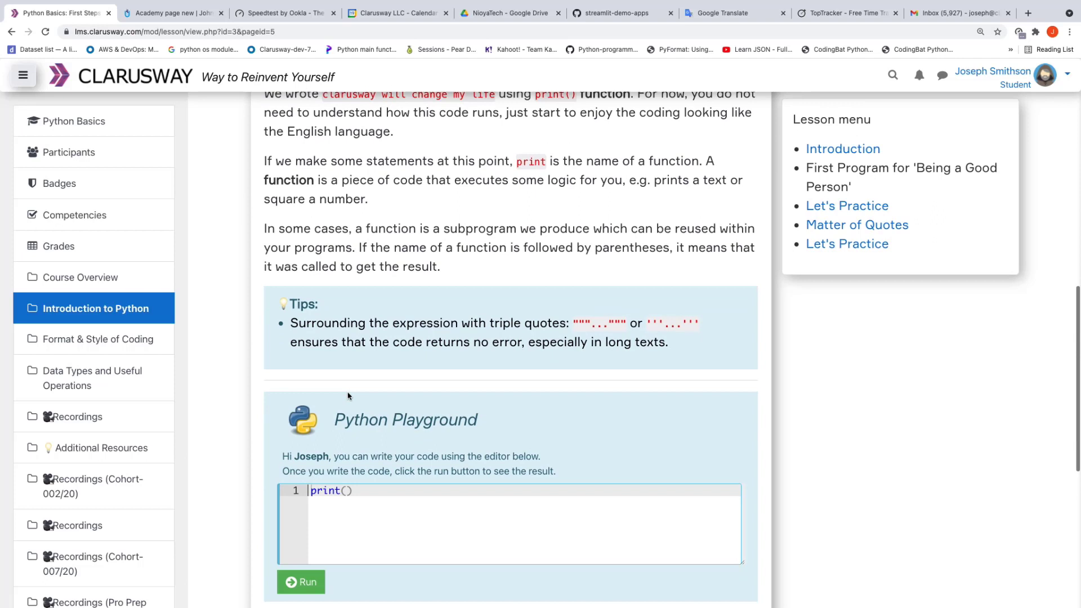
scroll(348, 396, "down", 2)
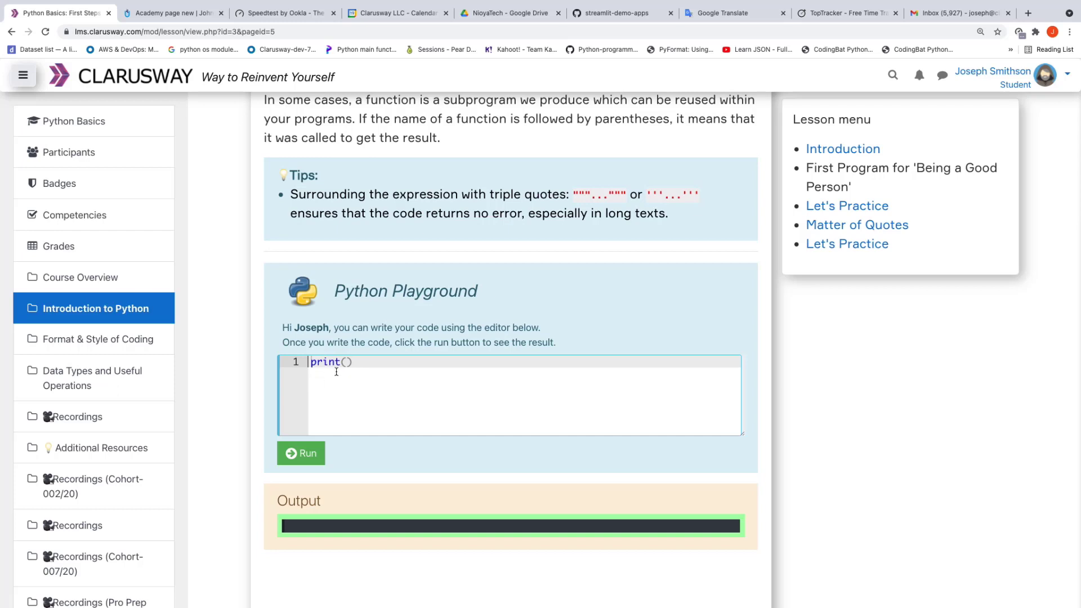
left_click(347, 365)
type("\"being a good person")
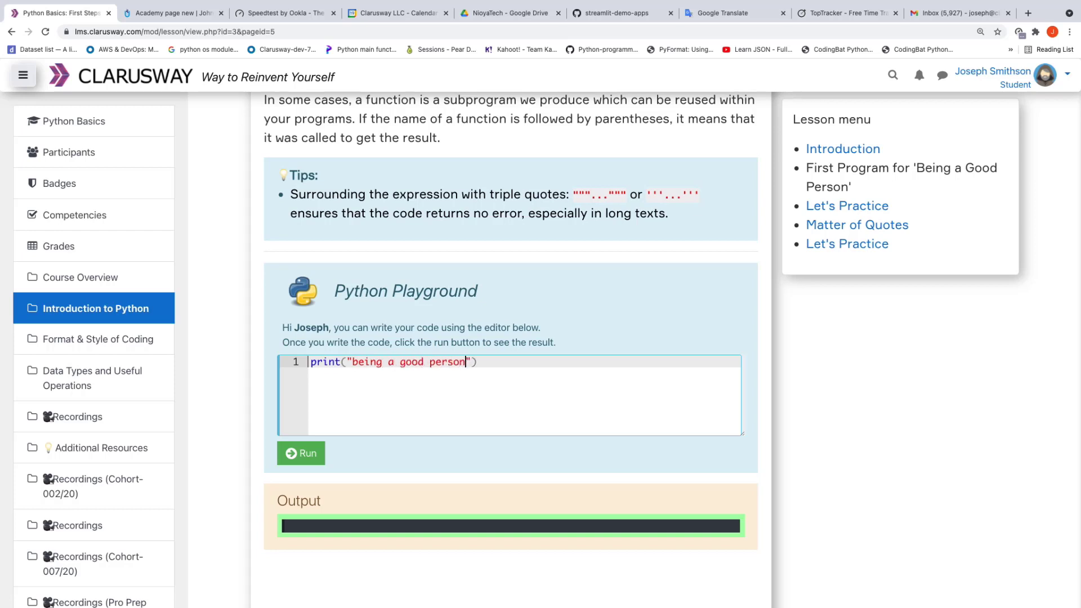
left_click(309, 457)
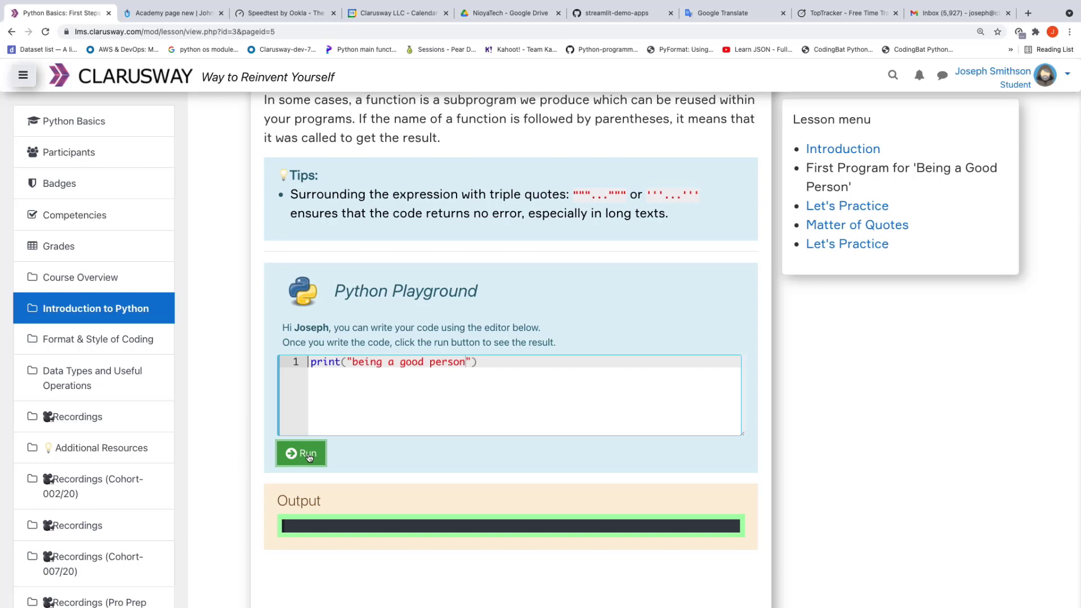
scroll(310, 456, "down", 1)
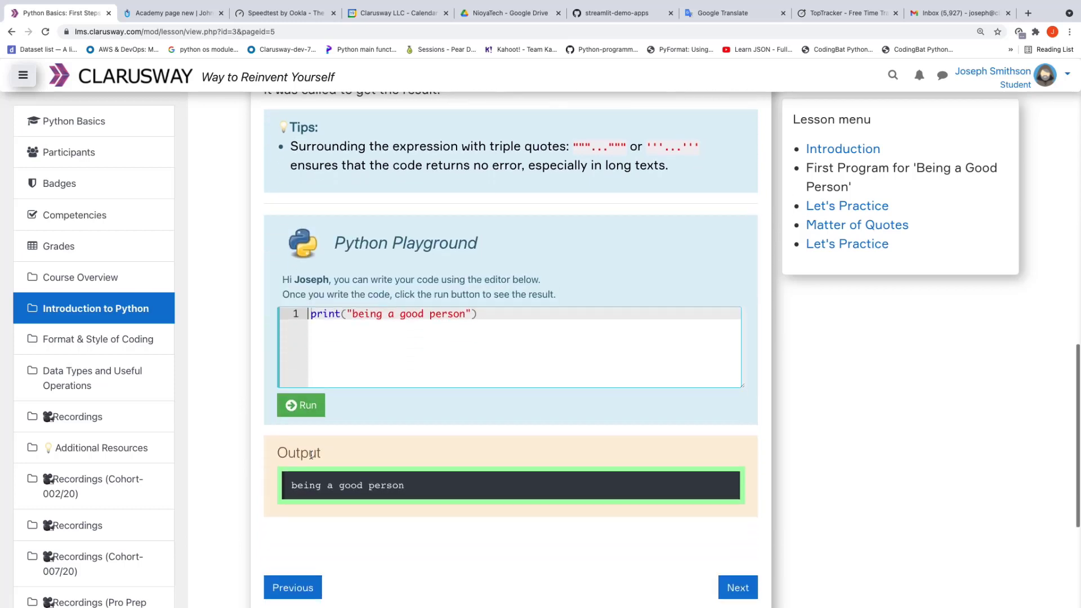
scroll(312, 455, "down", 1)
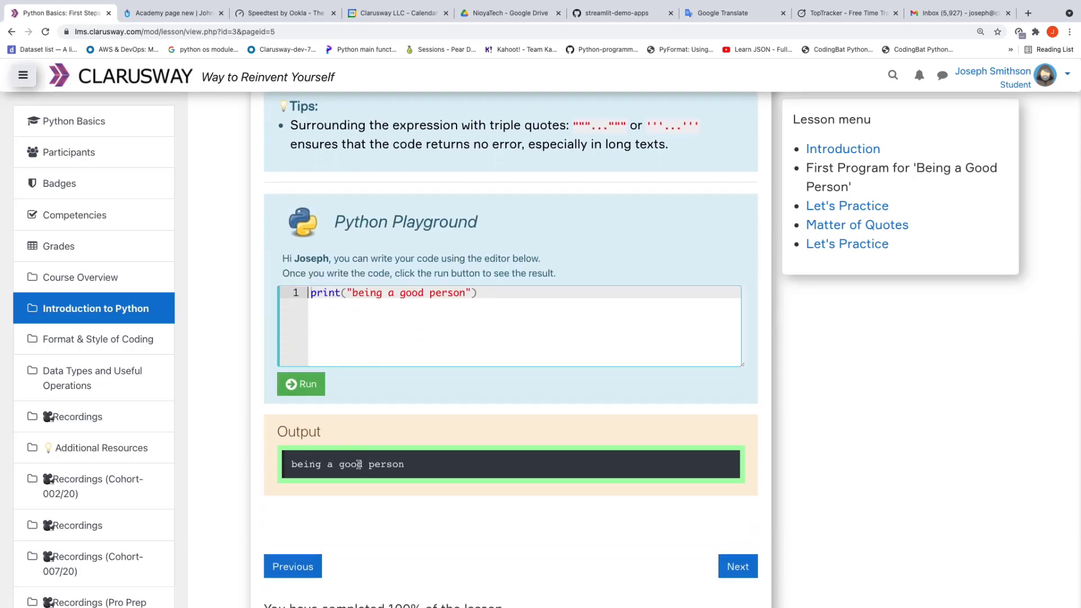
scroll(347, 421, "up", 7)
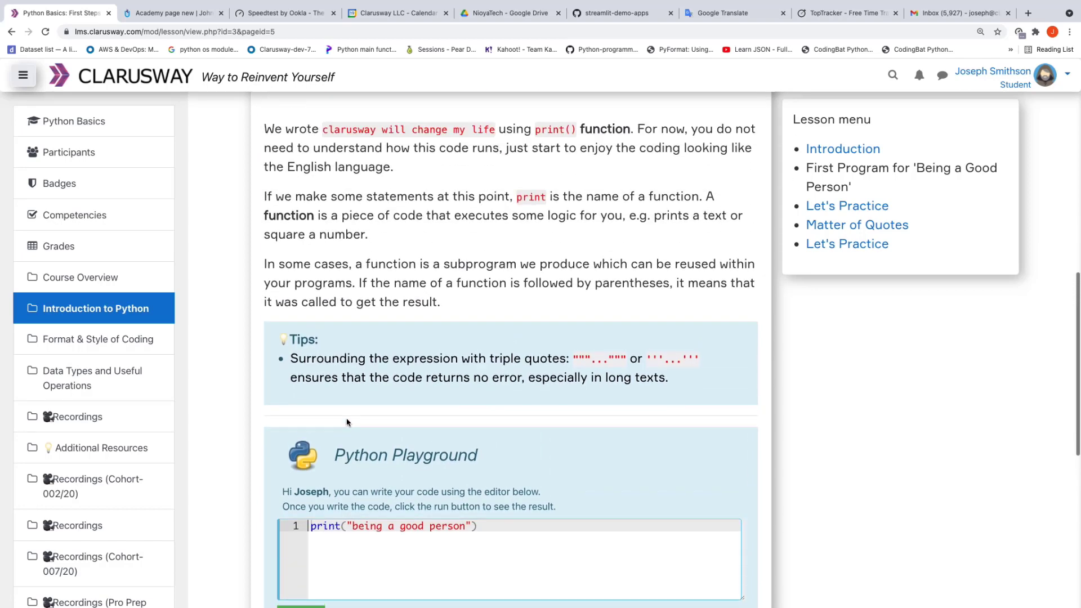
scroll(347, 421, "up", 6)
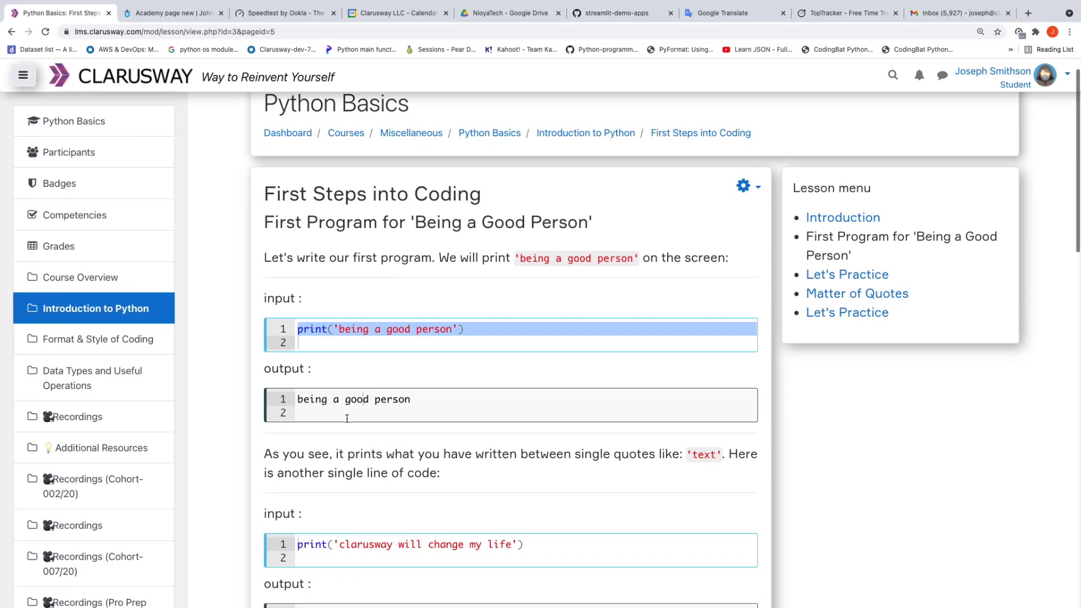
scroll(346, 421, "down", 3)
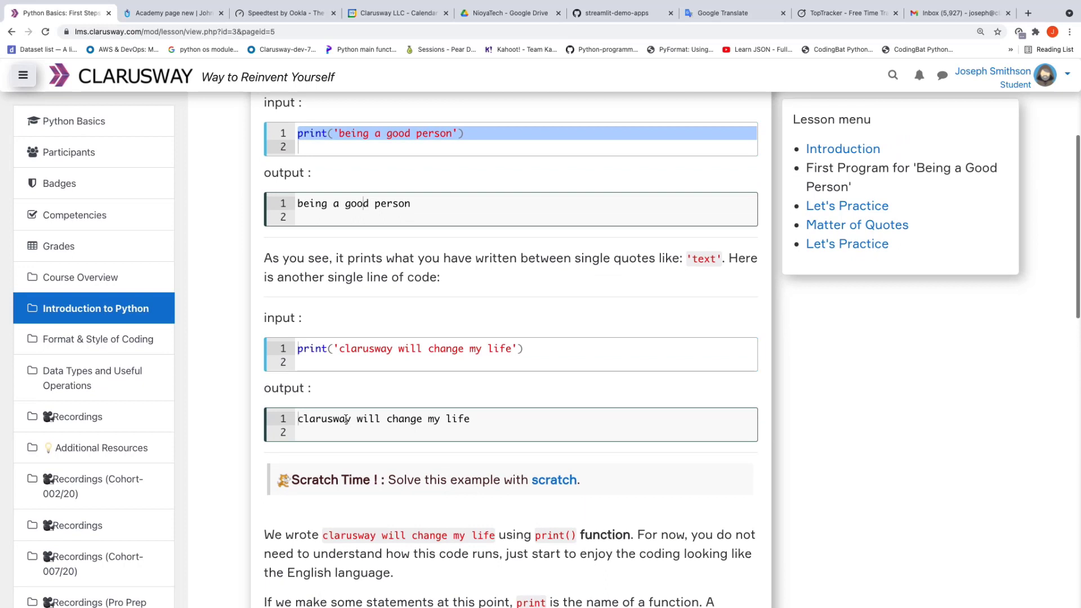
scroll(345, 419, "down", 1)
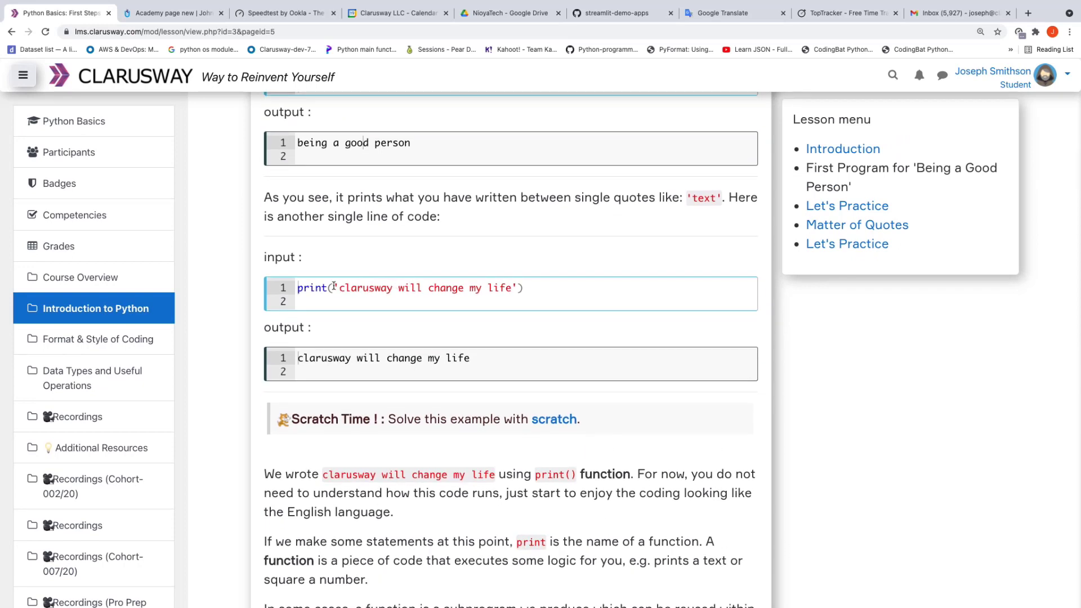
left_click_drag(333, 287, 339, 287)
left_click_drag(513, 288, 514, 288)
left_click_drag(339, 288, 513, 290)
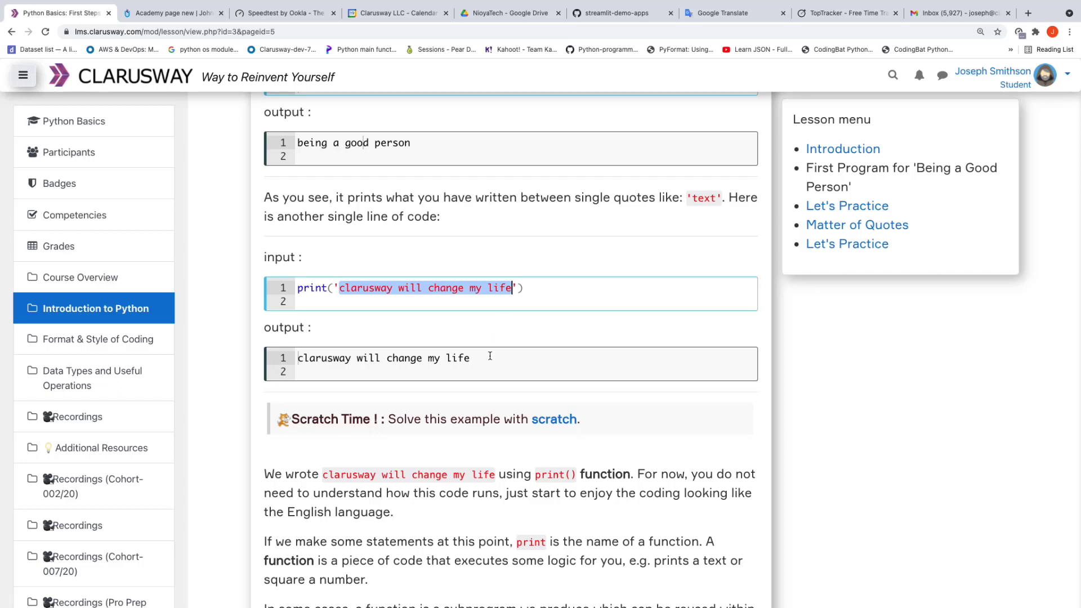
scroll(490, 355, "down", 2)
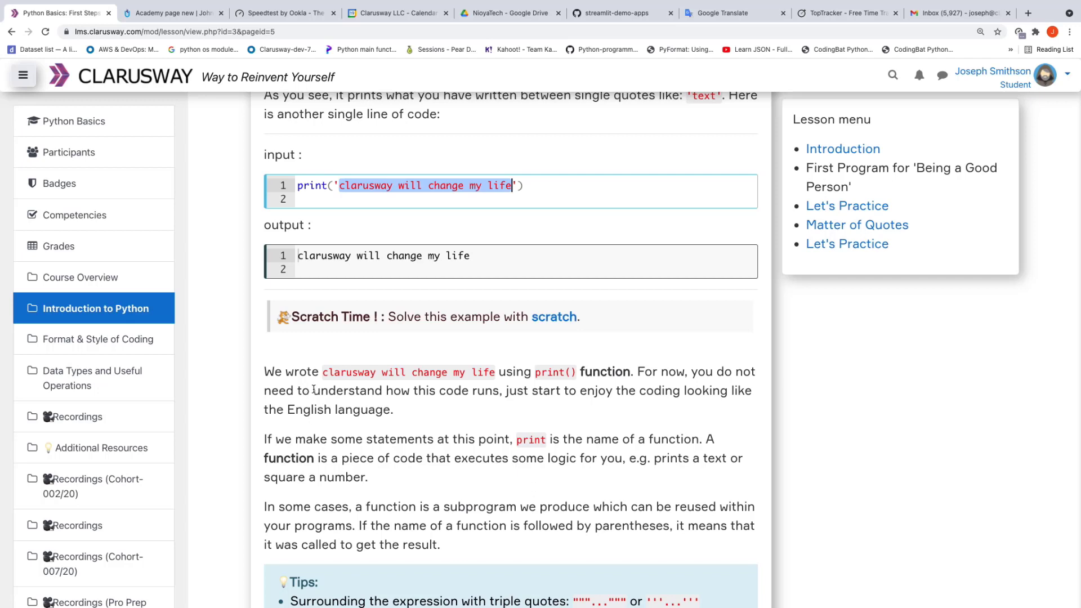
left_click_drag(496, 372, 321, 373)
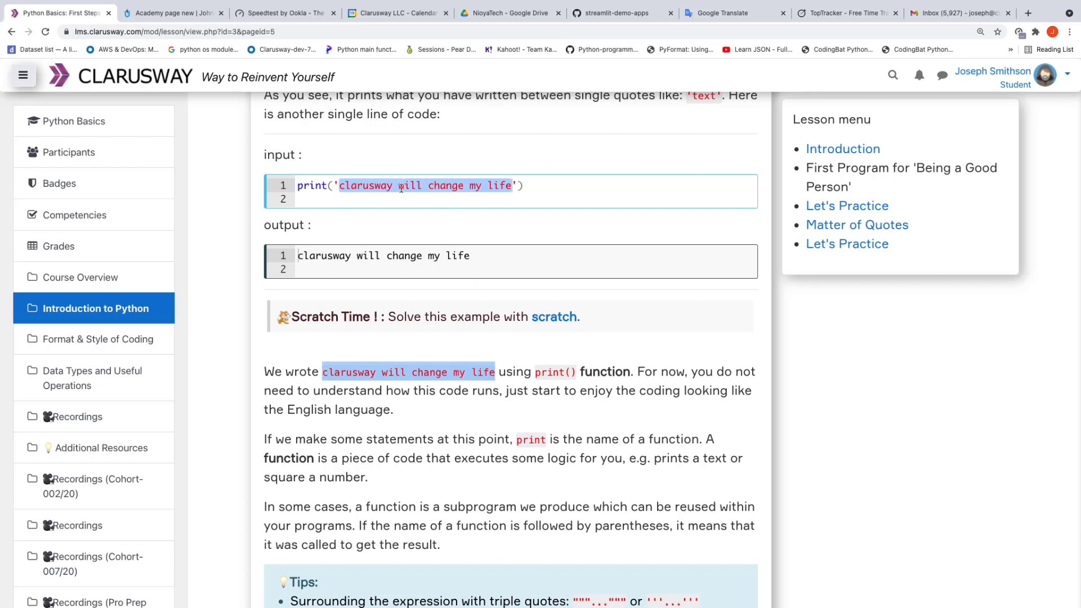
left_click_drag(472, 257, 299, 256)
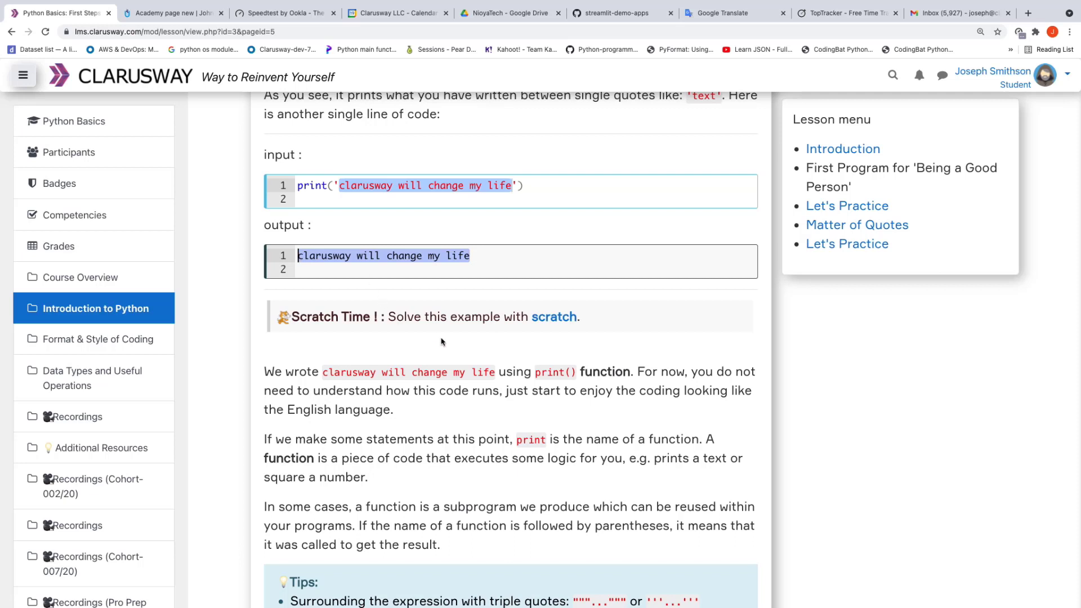
scroll(455, 409, "down", 1)
scroll(455, 410, "up", 2)
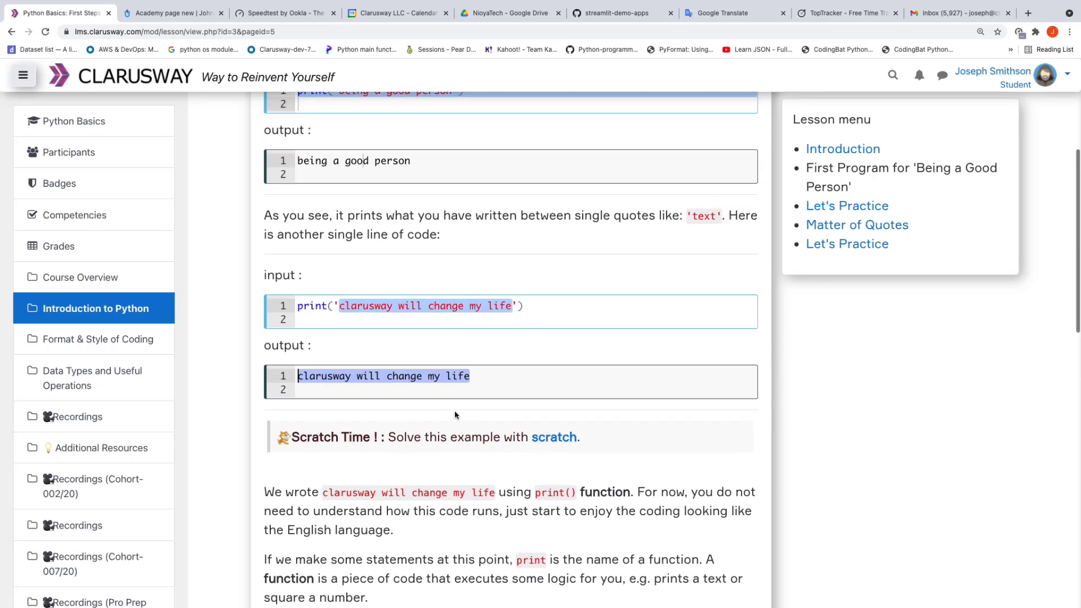
scroll(455, 410, "up", 1)
left_click(316, 317)
double_click(315, 317)
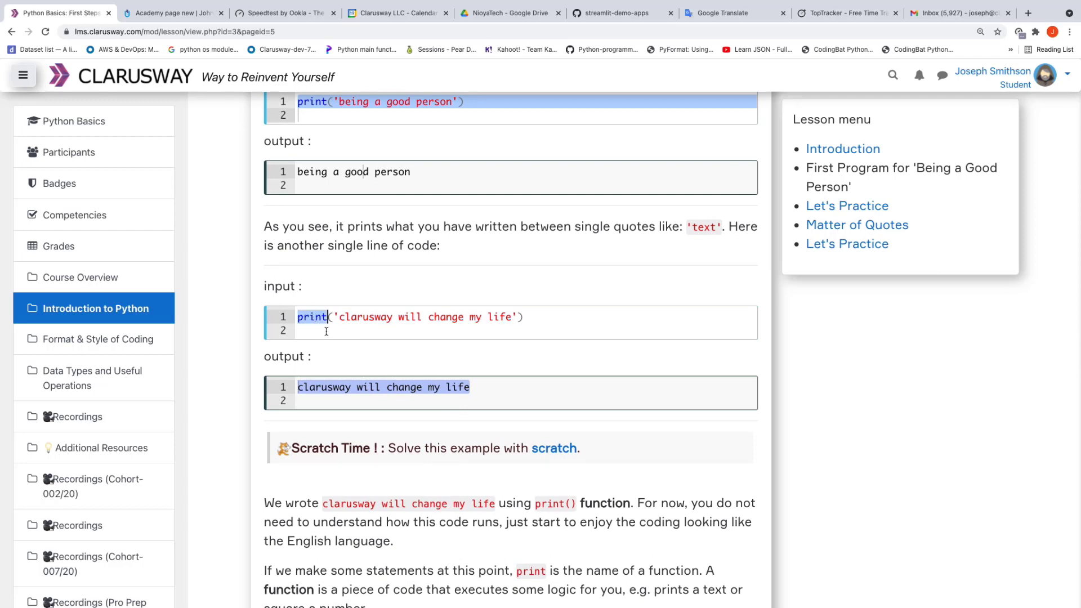
scroll(366, 354, "down", 1)
scroll(366, 357, "up", 1)
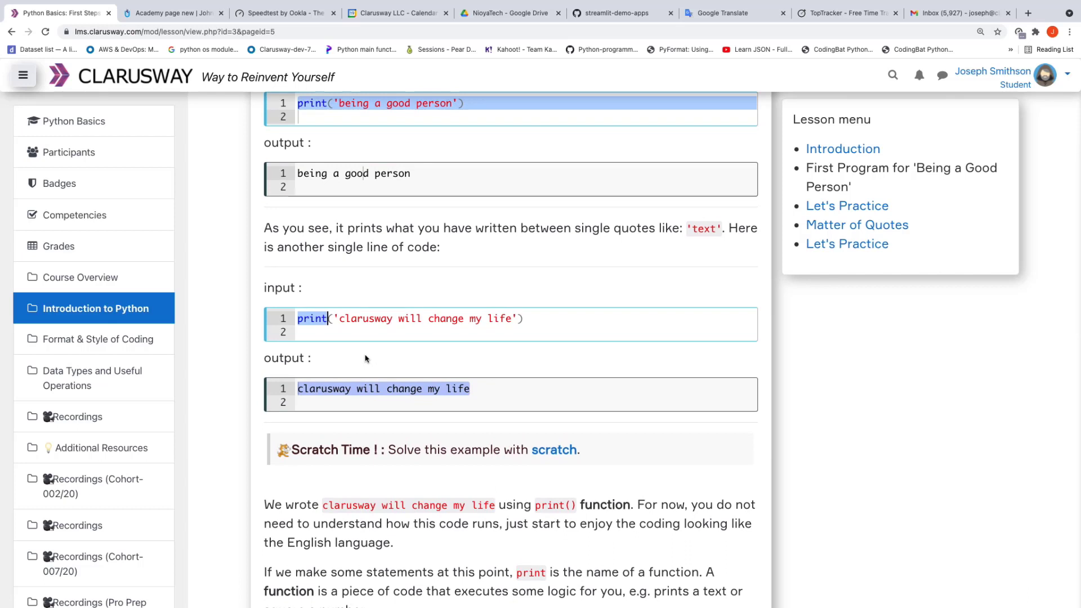
left_click(310, 319)
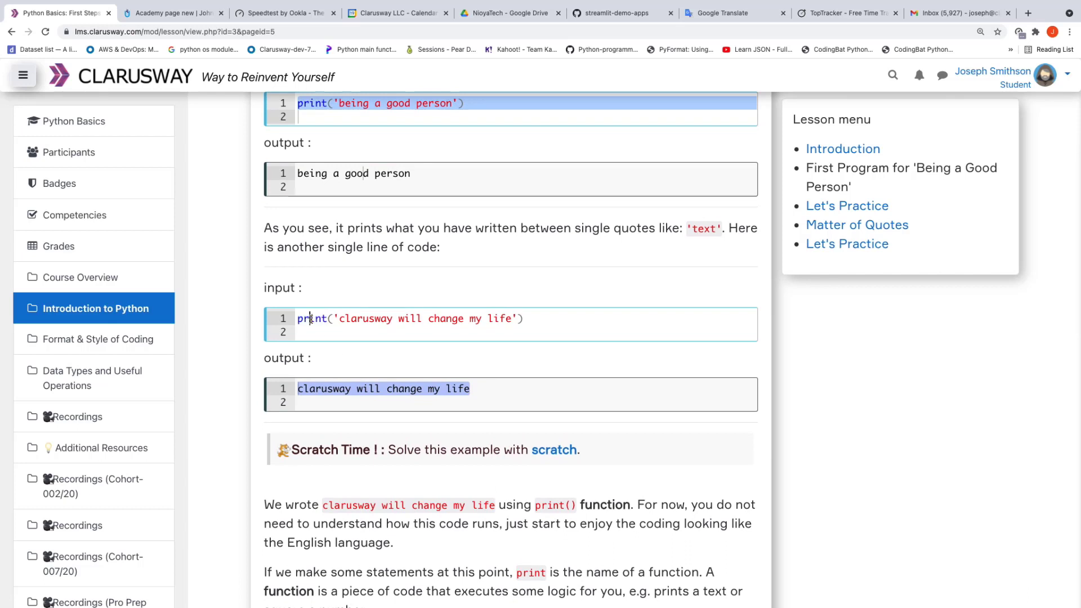
left_click(340, 389)
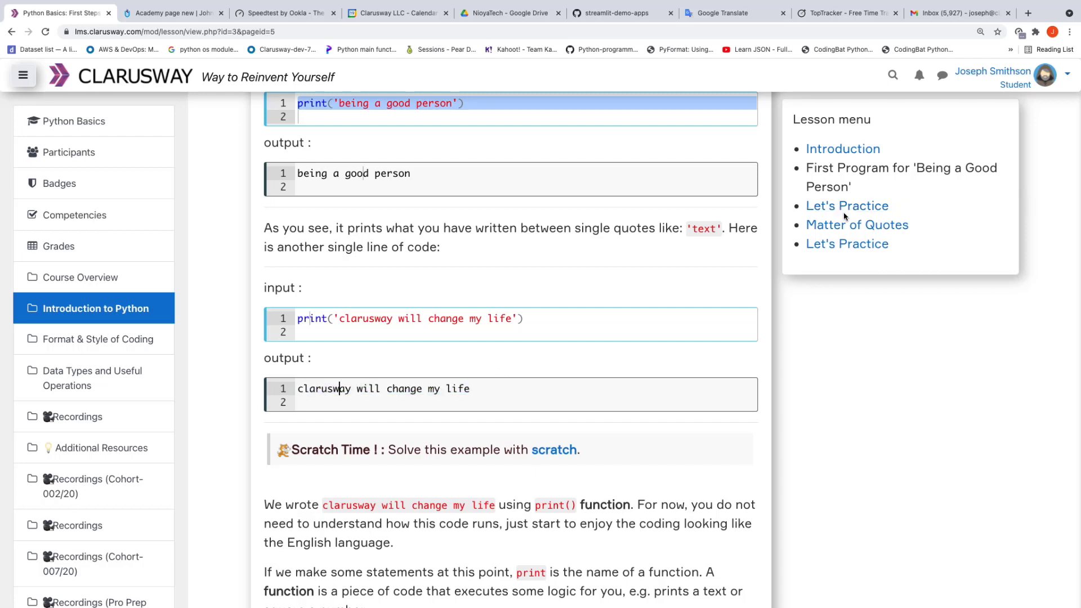
scroll(845, 216, "down", 1)
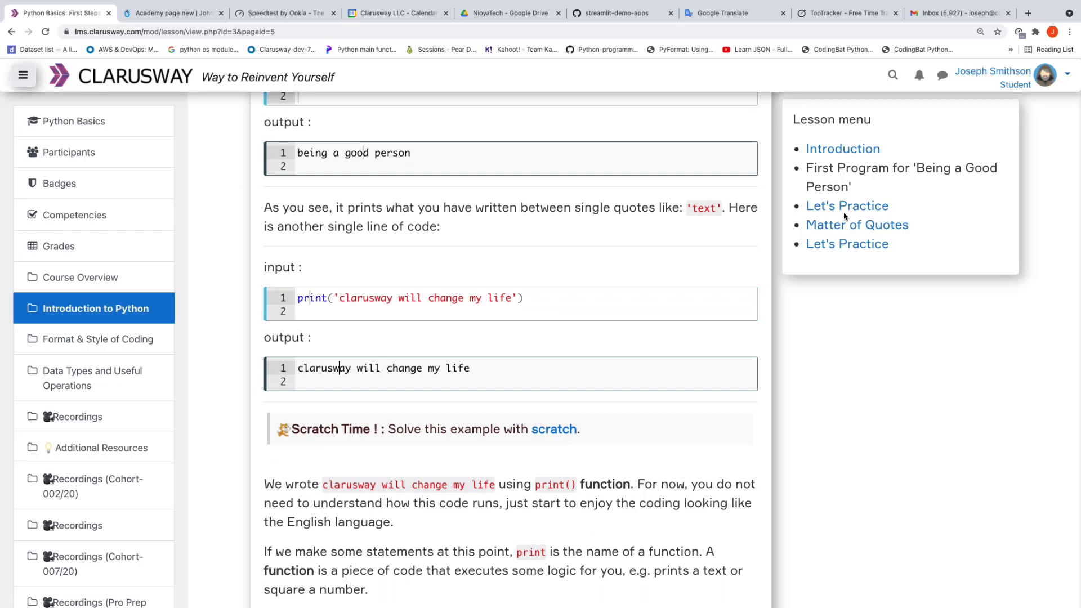
Step: Bring up the Let's Practice question asking for the output of print("Hello World!")
left_click(845, 213)
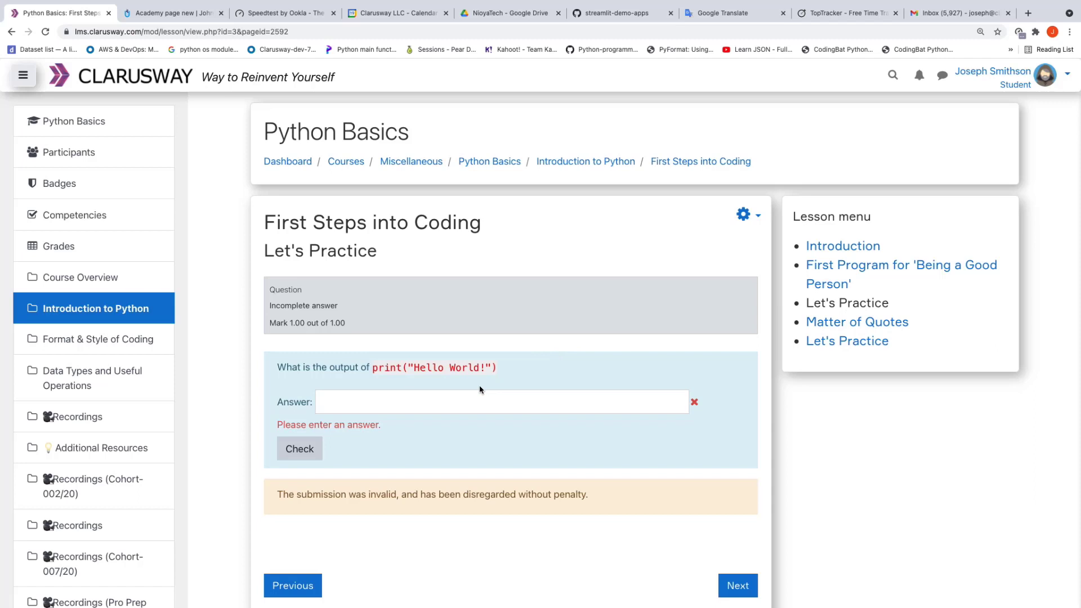
scroll(409, 364, "down", 2)
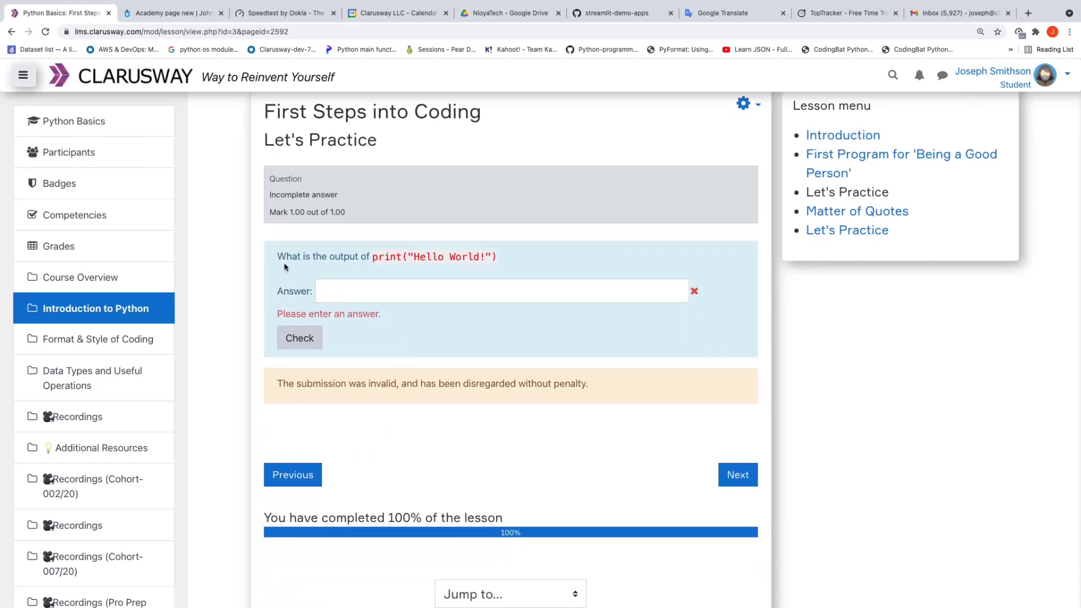
Step: Go to the Matter of Quotes page and read through its introduction
left_click(853, 216)
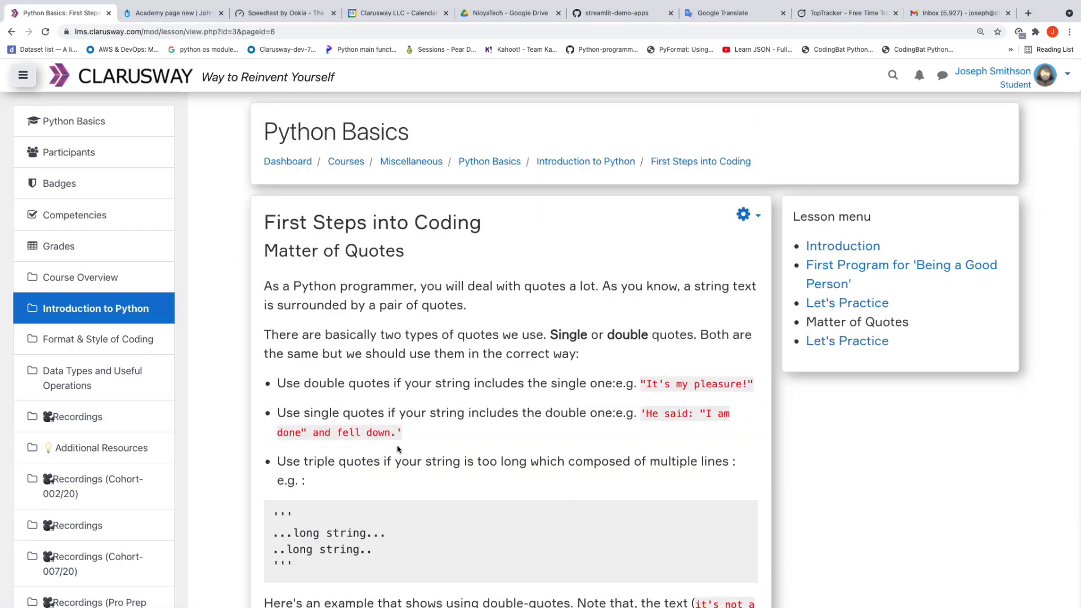
scroll(396, 444, "down", 2)
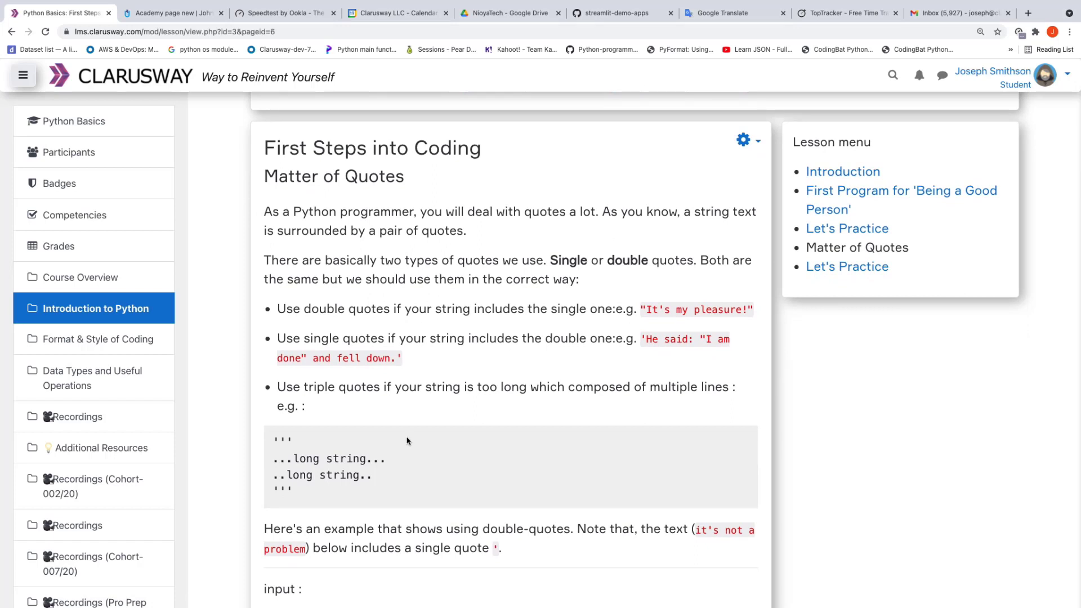
scroll(427, 429, "down", 3)
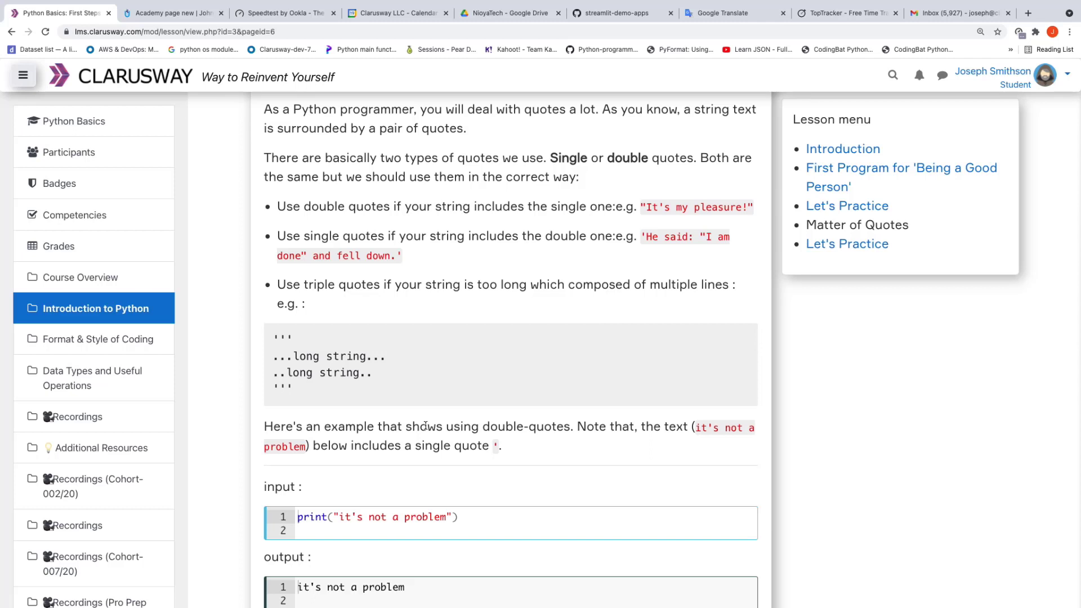
scroll(543, 460, "down", 1)
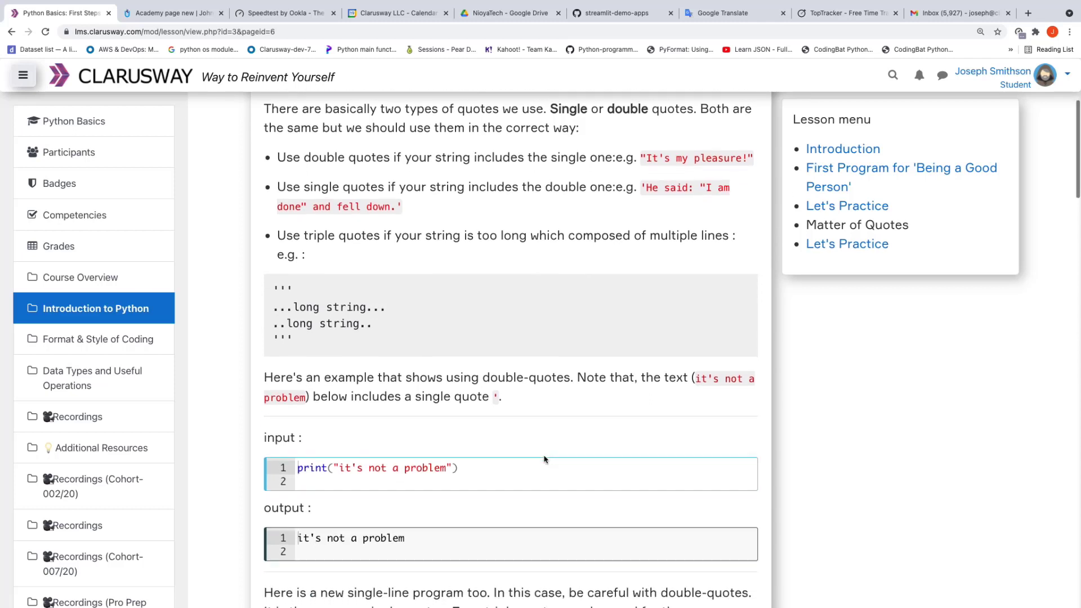
scroll(544, 460, "up", 1)
scroll(543, 462, "down", 1)
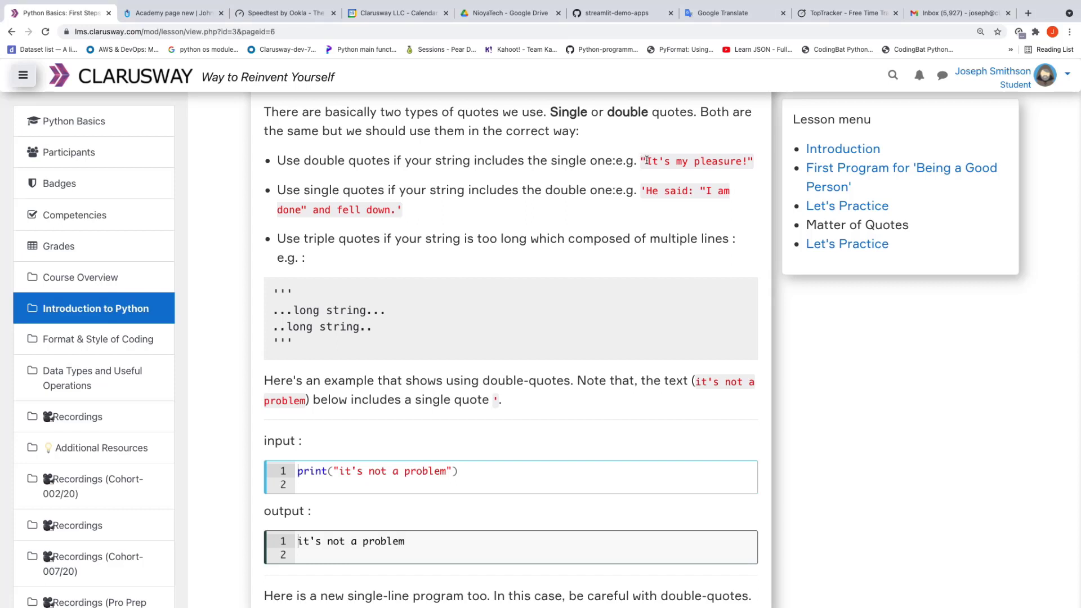
Step: Point out the double quotes around It's my pleasure! and the single quotes in the He said example
left_click_drag(647, 161, 642, 160)
left_click_drag(749, 160, 755, 161)
left_click_drag(641, 191, 648, 191)
left_click_drag(402, 210, 398, 210)
Step: Mark the opening and closing triple quotes and highlight both long string lines
scroll(366, 259, "down", 2)
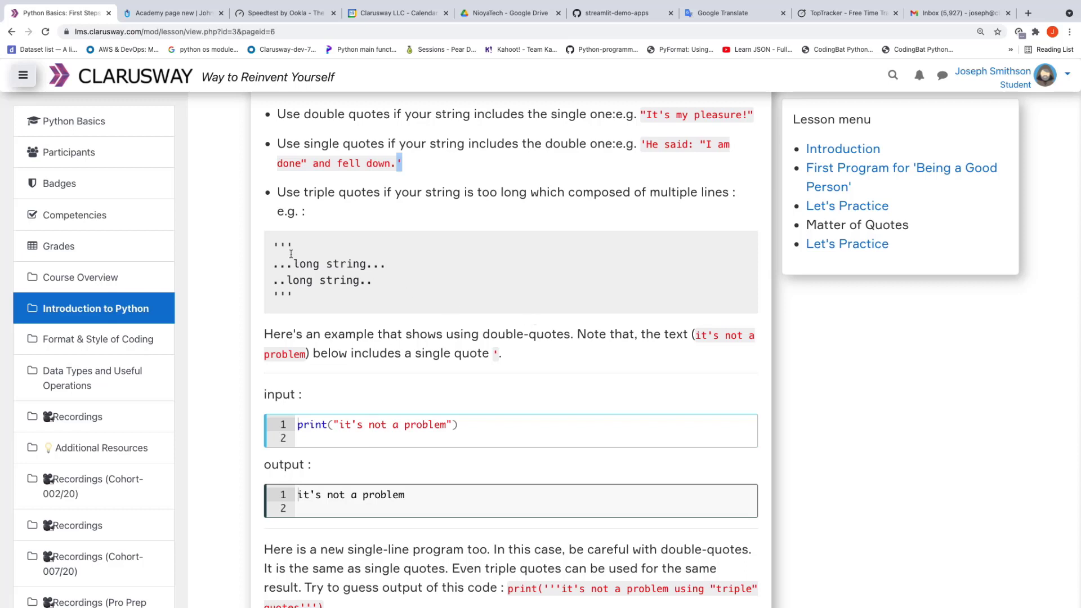
left_click_drag(276, 246, 300, 248)
left_click_drag(274, 294, 294, 298)
left_click_drag(377, 286, 276, 268)
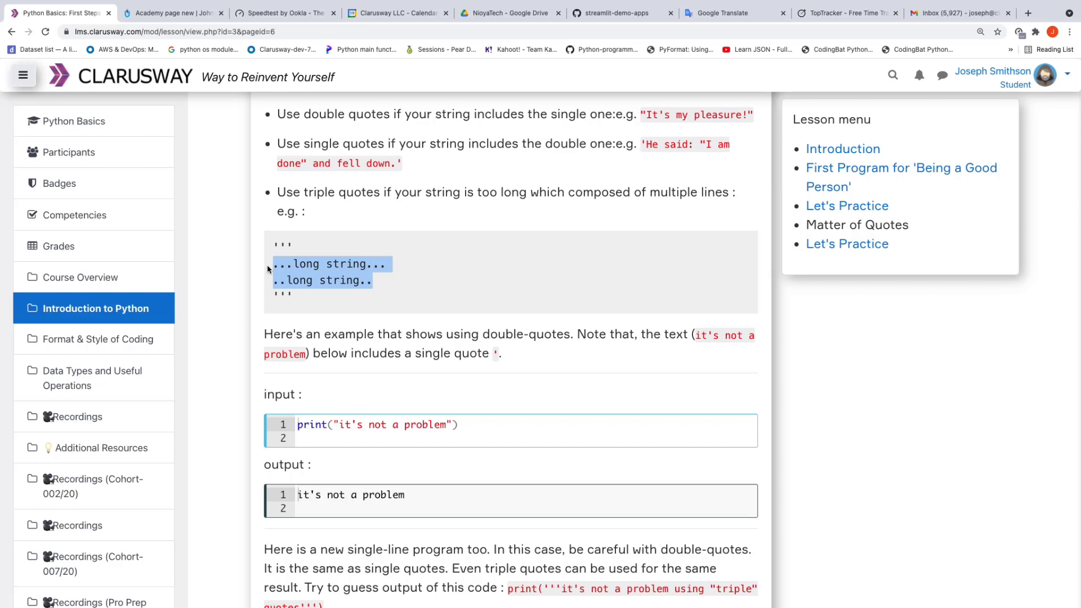
scroll(327, 326, "down", 3)
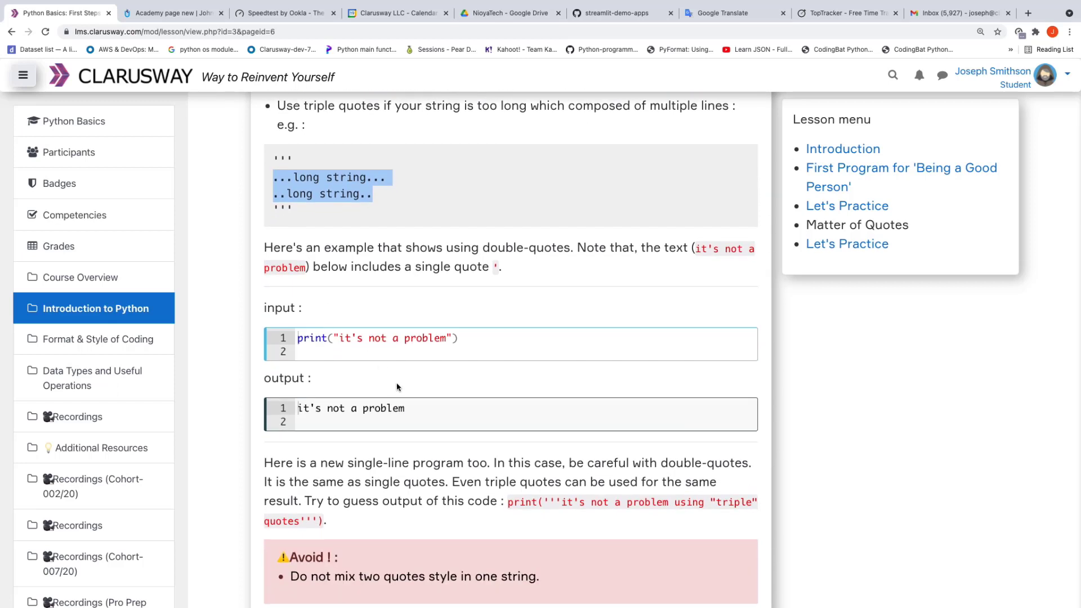
Step: Mark the quotes in print("it's not a problem") and highlight its printed output
scroll(401, 388, "down", 3)
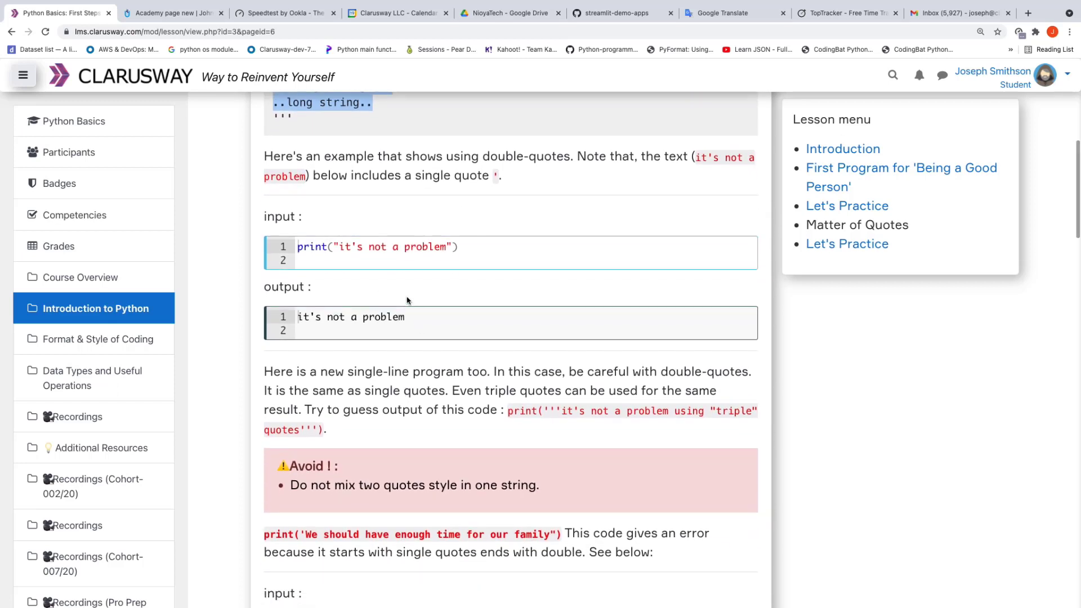
double_click(354, 246)
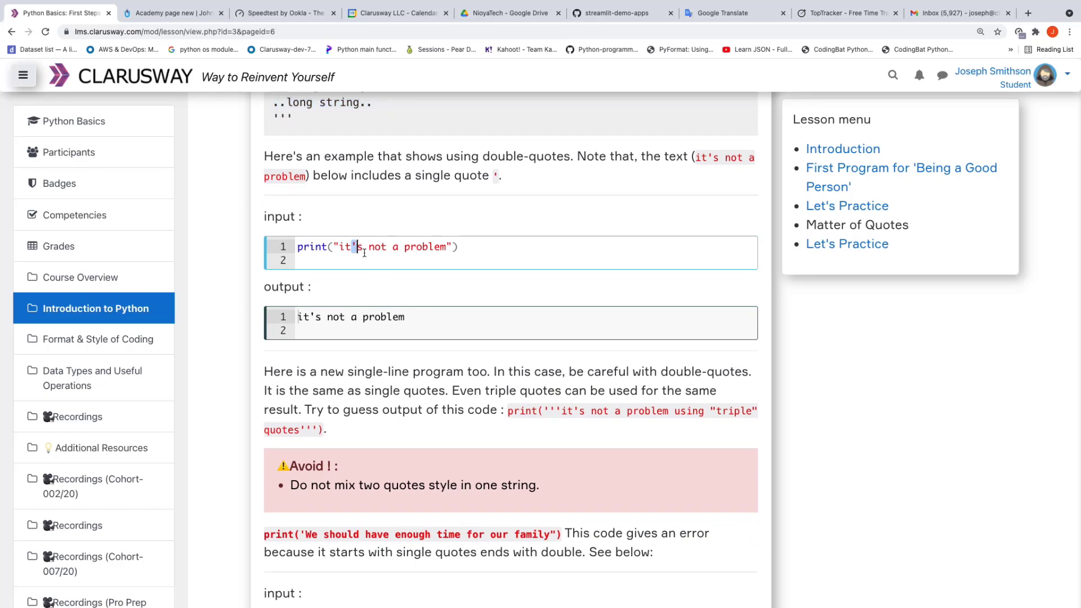
double_click(335, 247)
double_click(449, 246)
left_click_drag(297, 316, 412, 319)
left_click(316, 316)
left_click_drag(333, 247, 346, 247)
Step: Point out the mismatched opening single and closing double quotes in the We...family print statement
scroll(423, 410, "down", 3)
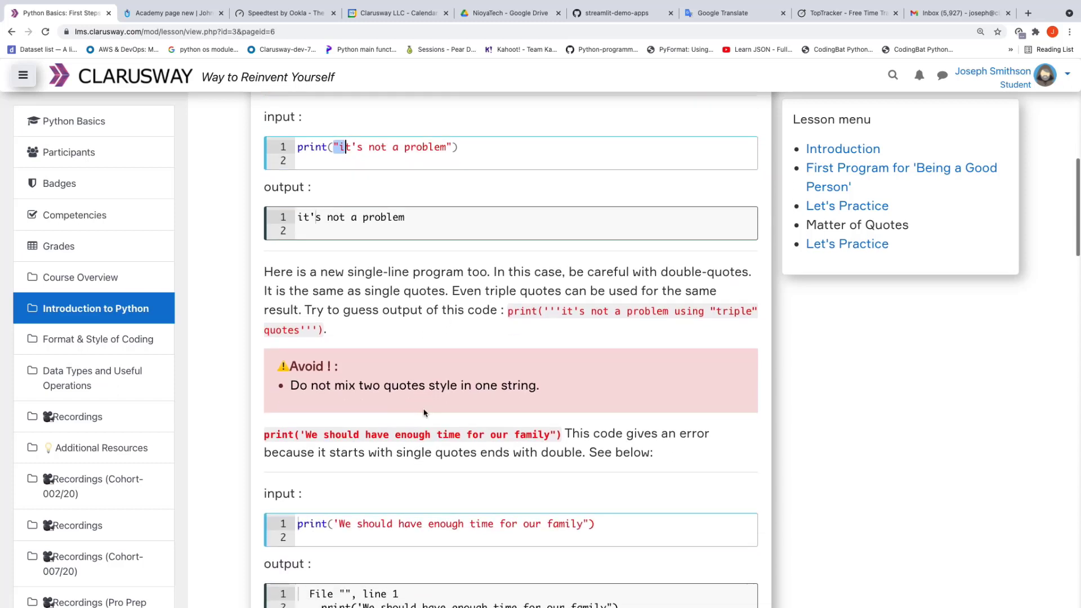
scroll(423, 413, "down", 2)
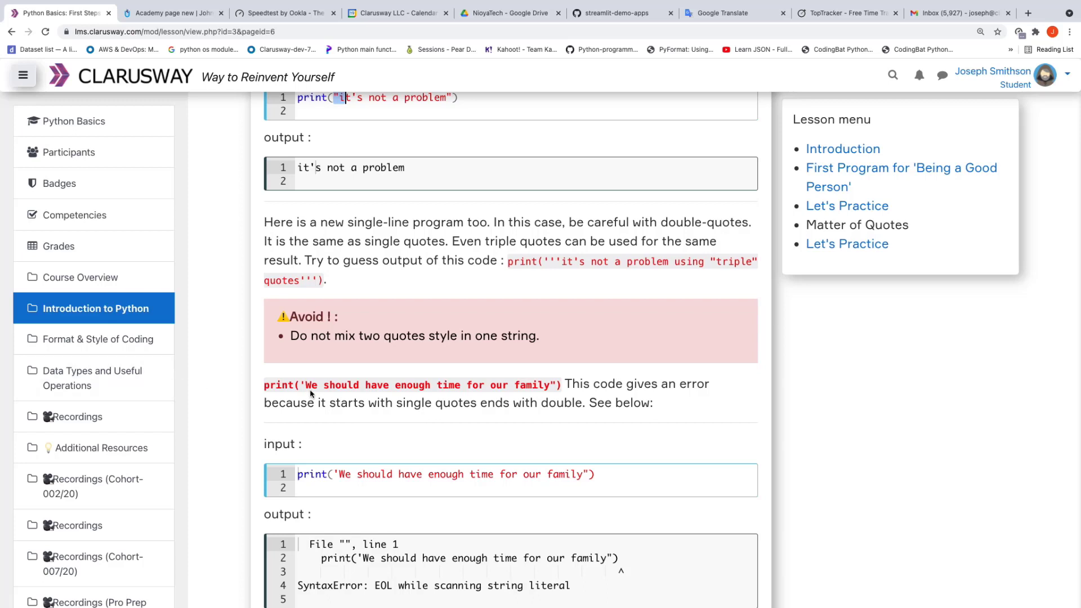
left_click_drag(307, 386, 302, 386)
left_click_drag(557, 385, 552, 385)
scroll(552, 384, "down", 1)
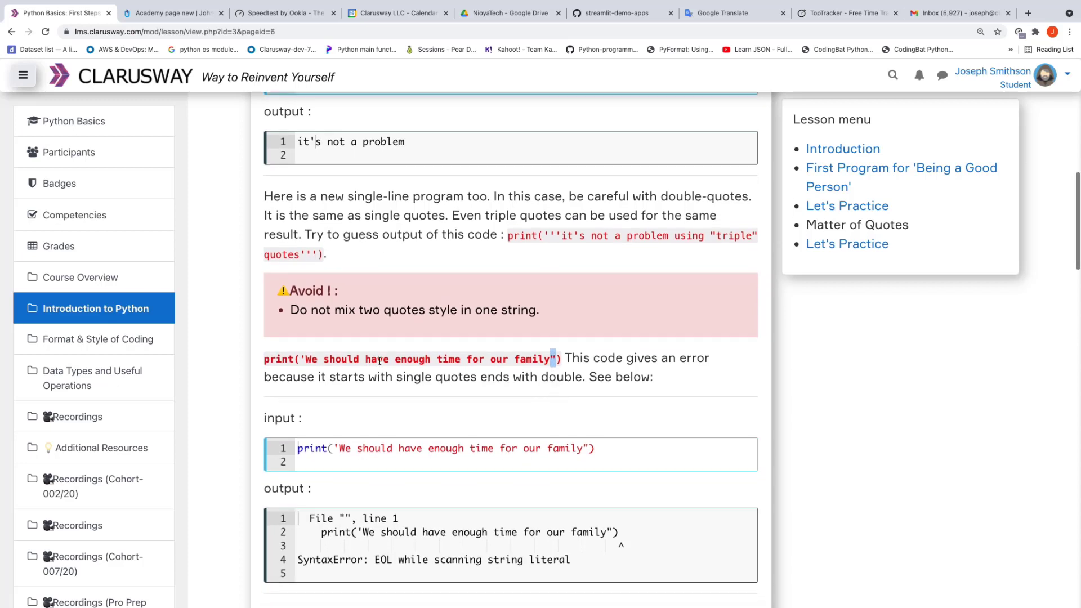
left_click_drag(265, 359, 547, 361)
Step: Highlight the mismatched-quotes code and its SyntaxError: EOL while scanning string literal output
scroll(496, 419, "down", 5)
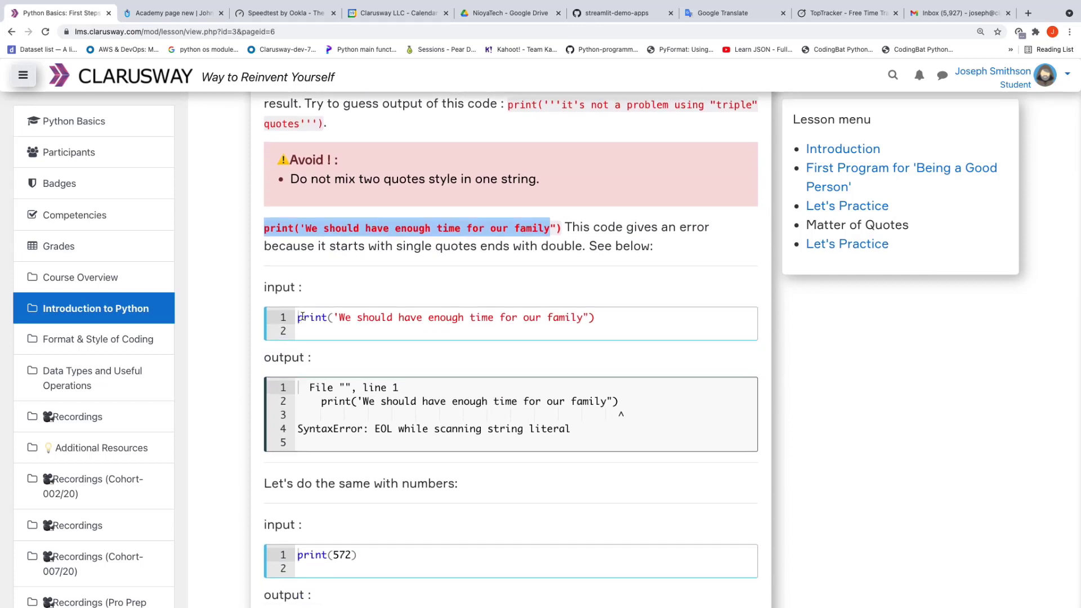
left_click_drag(295, 319, 602, 326)
left_click_drag(570, 430, 276, 390)
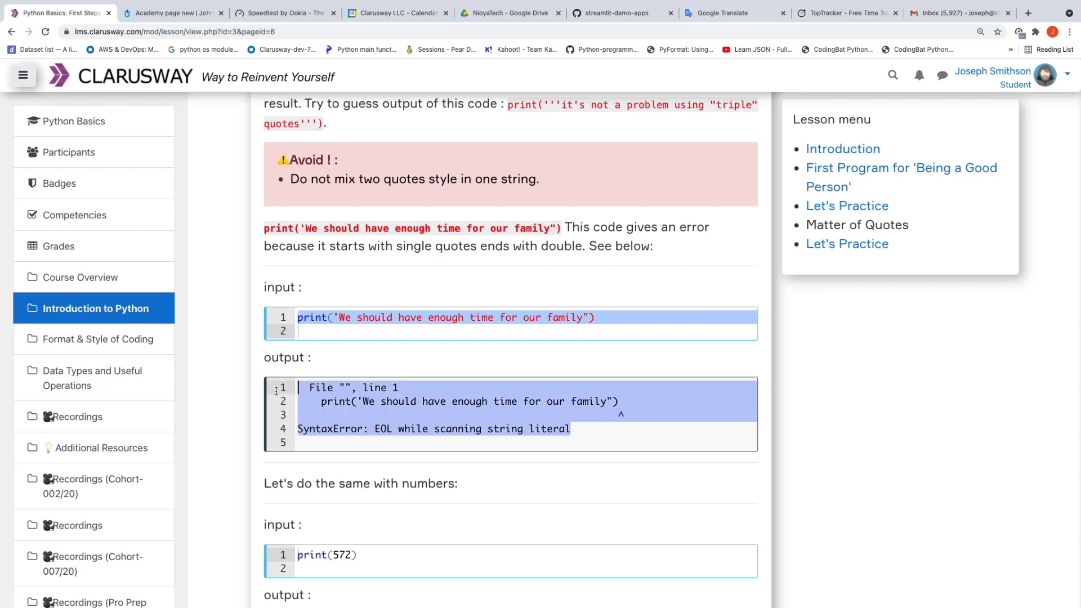
left_click(360, 401)
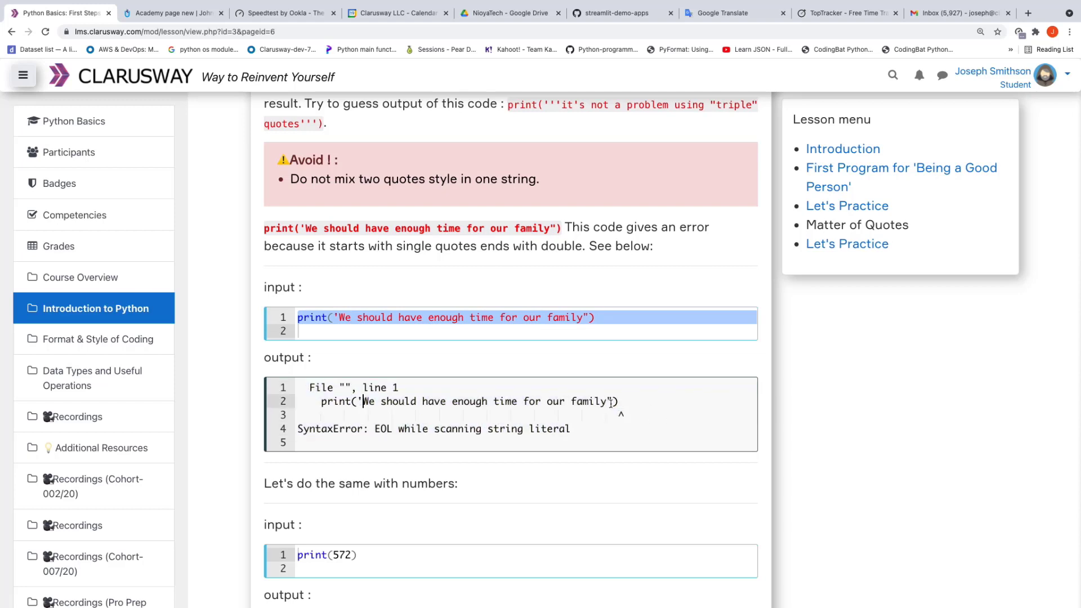
left_click_drag(613, 401, 607, 401)
Step: Highlight 572 in print(572), then read on to the print(3.14) and print('3.14') tip
scroll(549, 474, "down", 5)
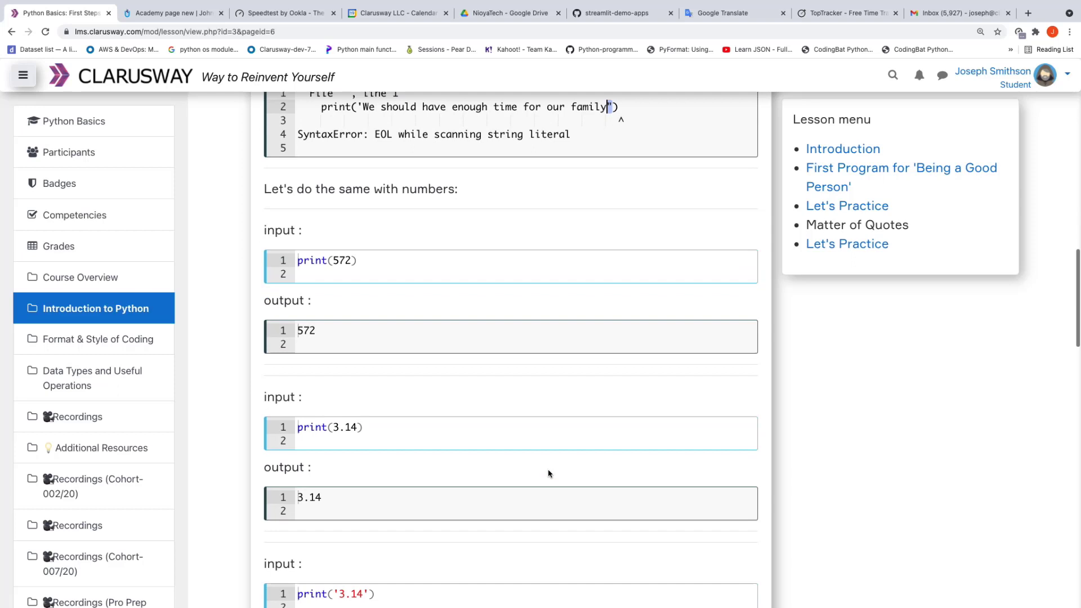
scroll(498, 445, "down", 1)
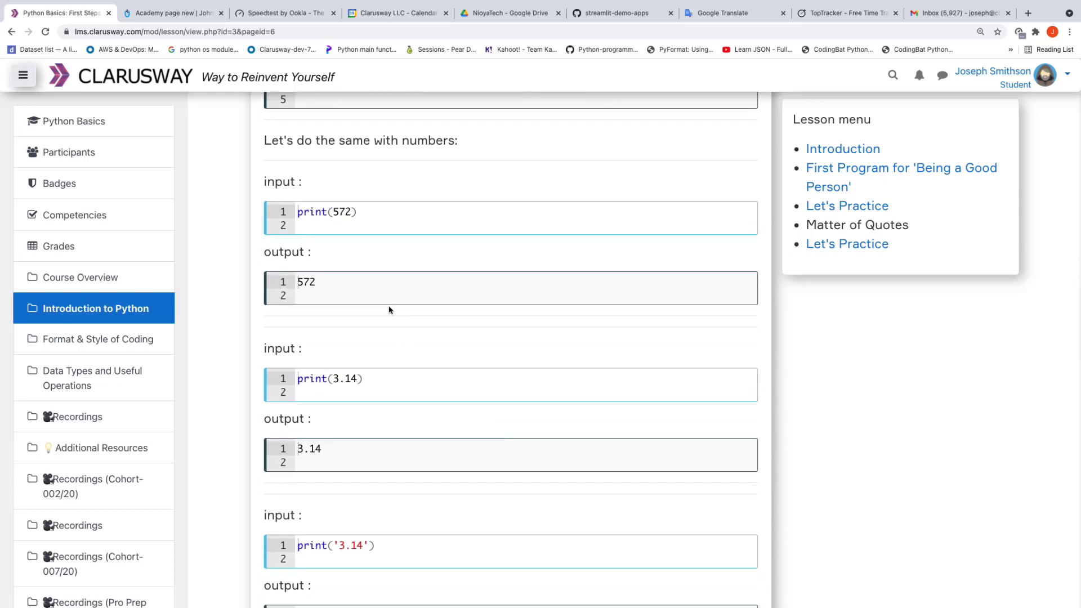
double_click(336, 213)
scroll(326, 307, "down", 3)
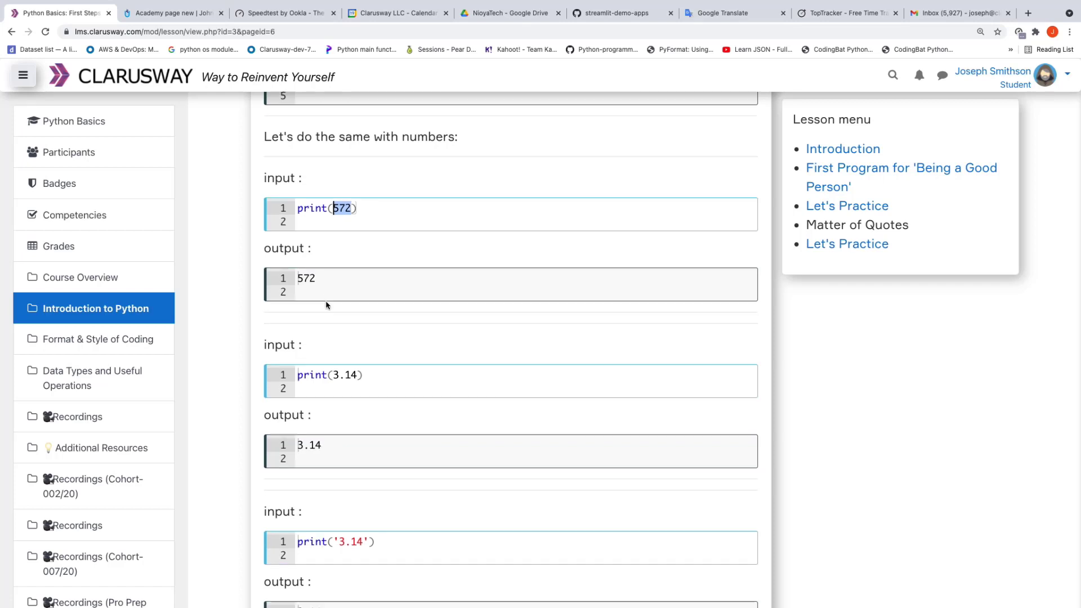
scroll(326, 306, "down", 1)
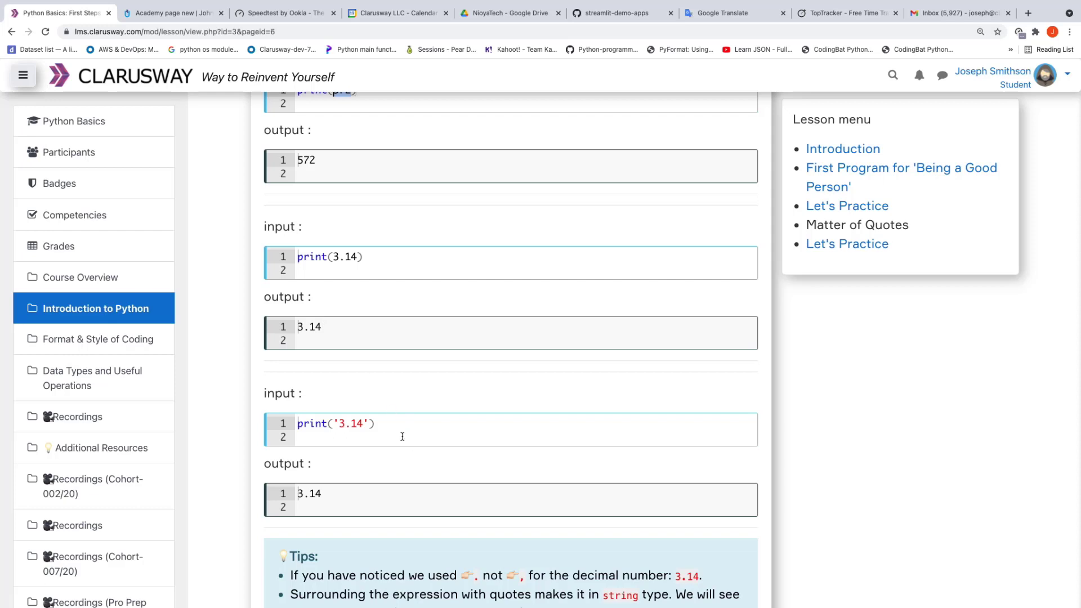
scroll(402, 436, "down", 3)
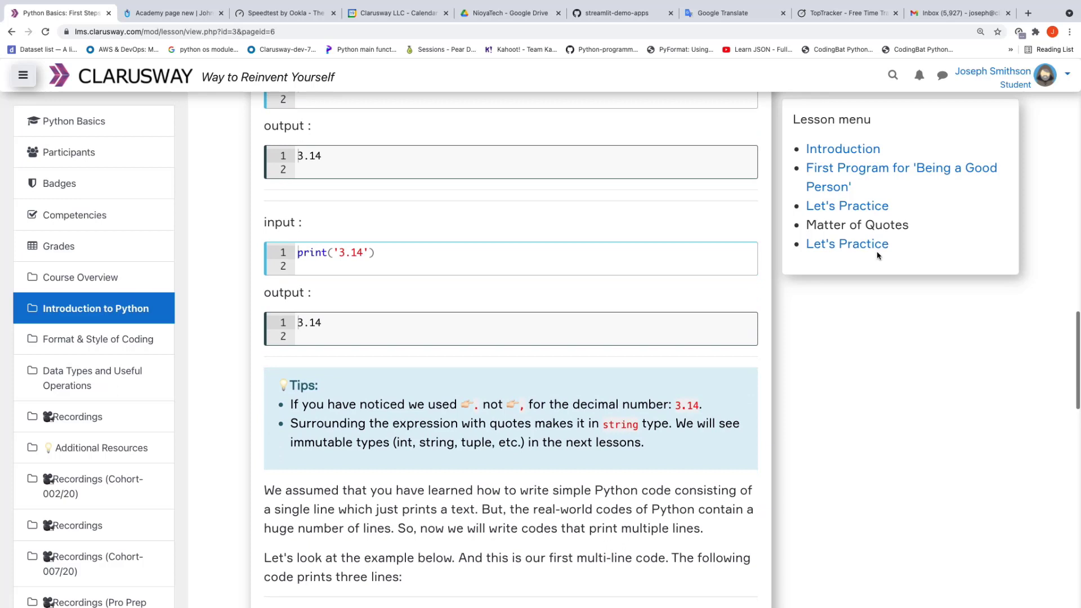
Step: Answer the Let's Practice exercise with print("It's my pleasure") and check it passes all tests
left_click(837, 251)
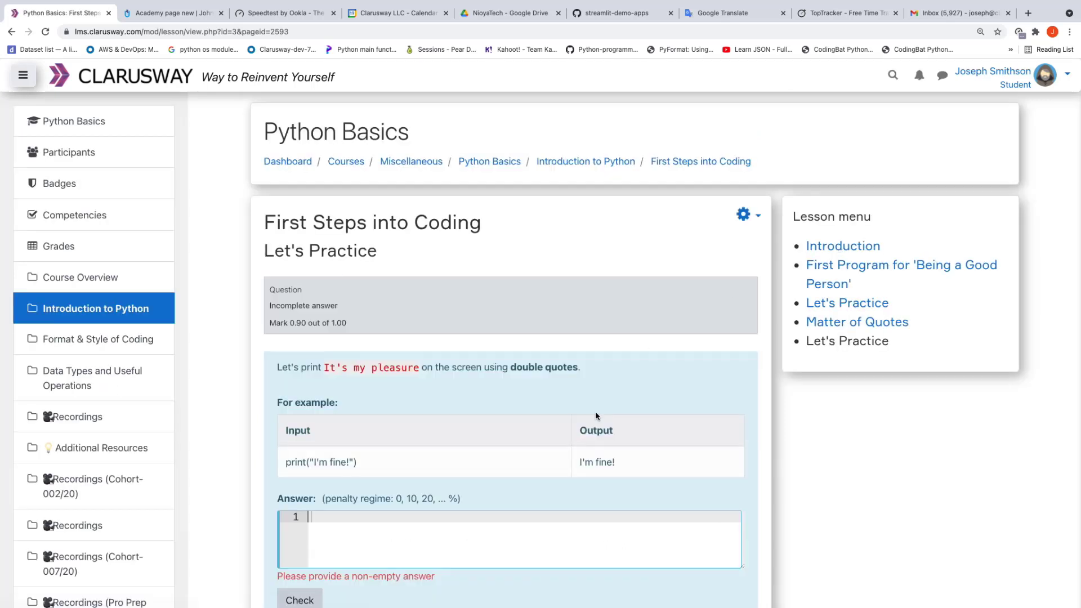
scroll(570, 401, "down", 4)
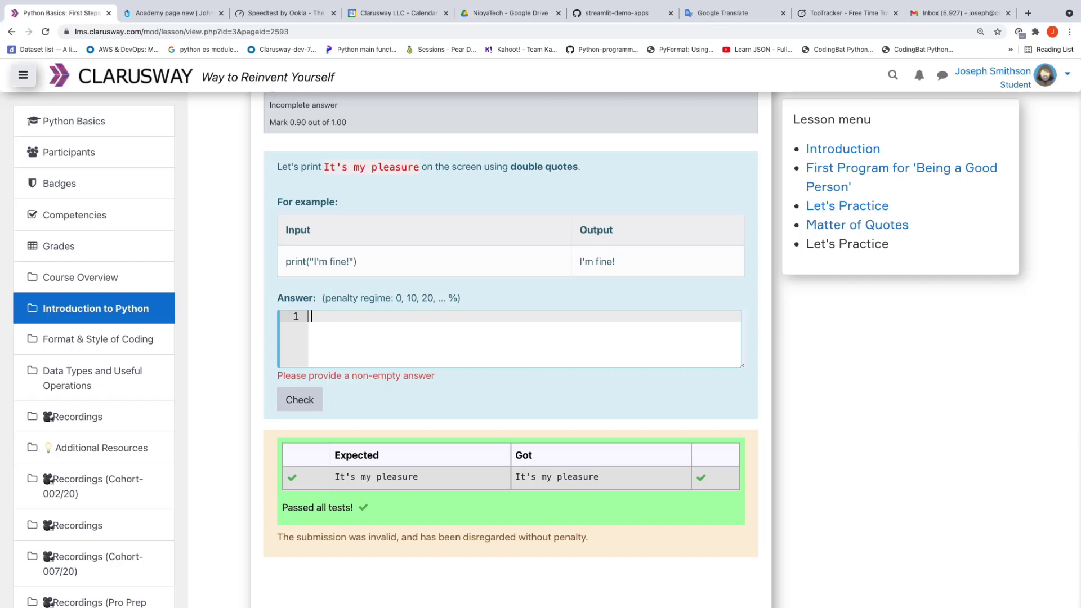
type("print(\"It's my pleasure")
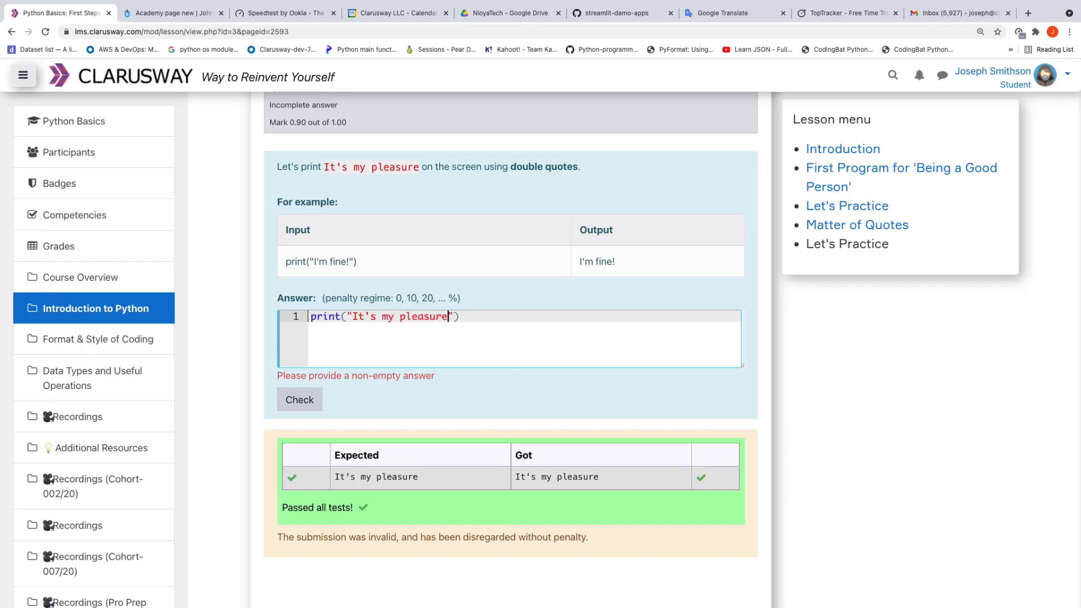
left_click(299, 404)
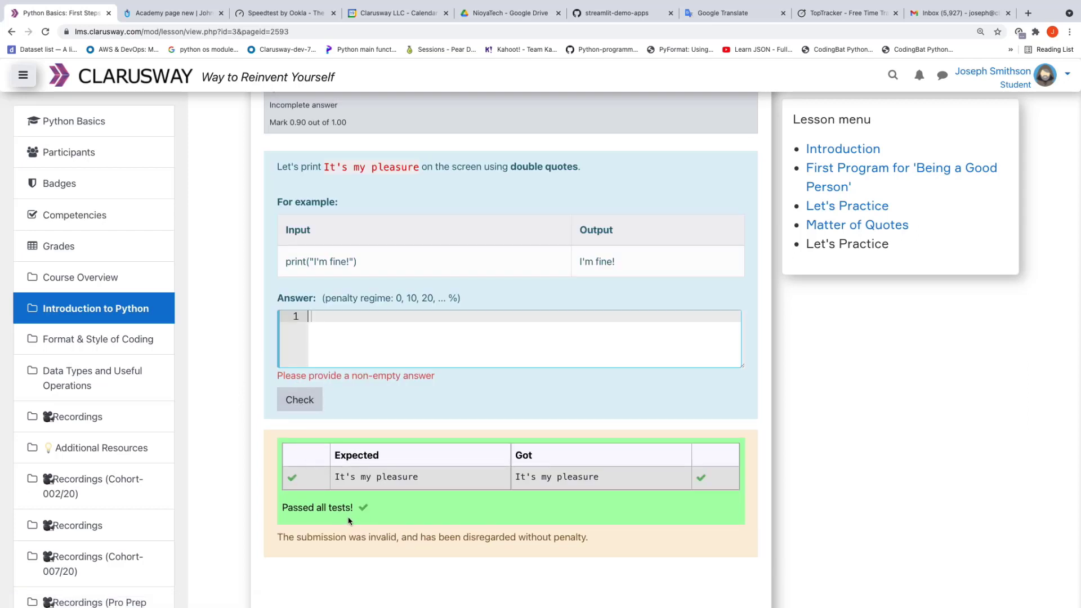
scroll(437, 504, "down", 3)
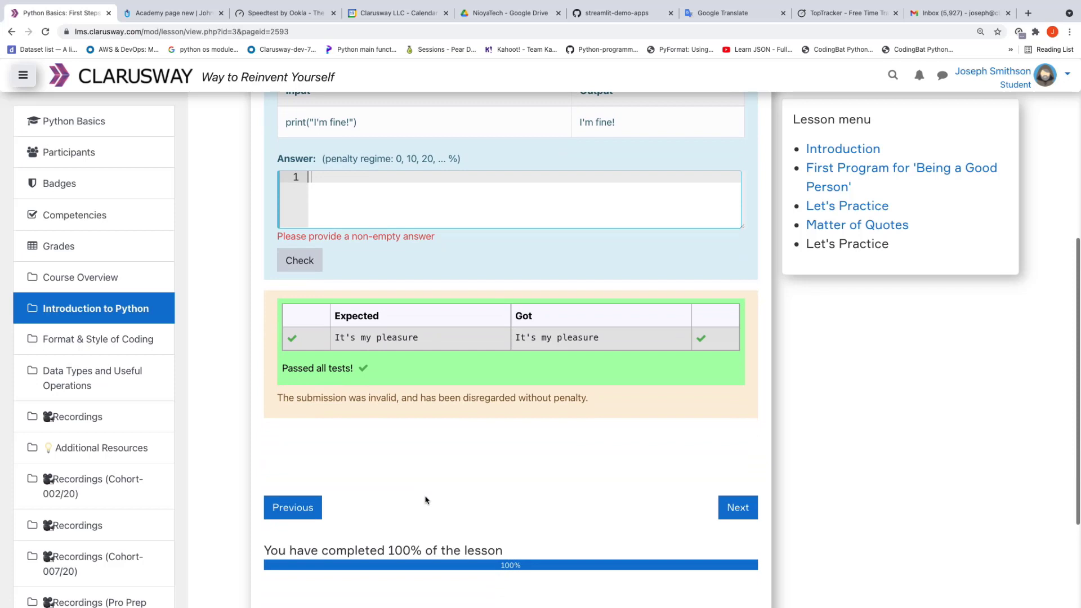
scroll(426, 500, "down", 1)
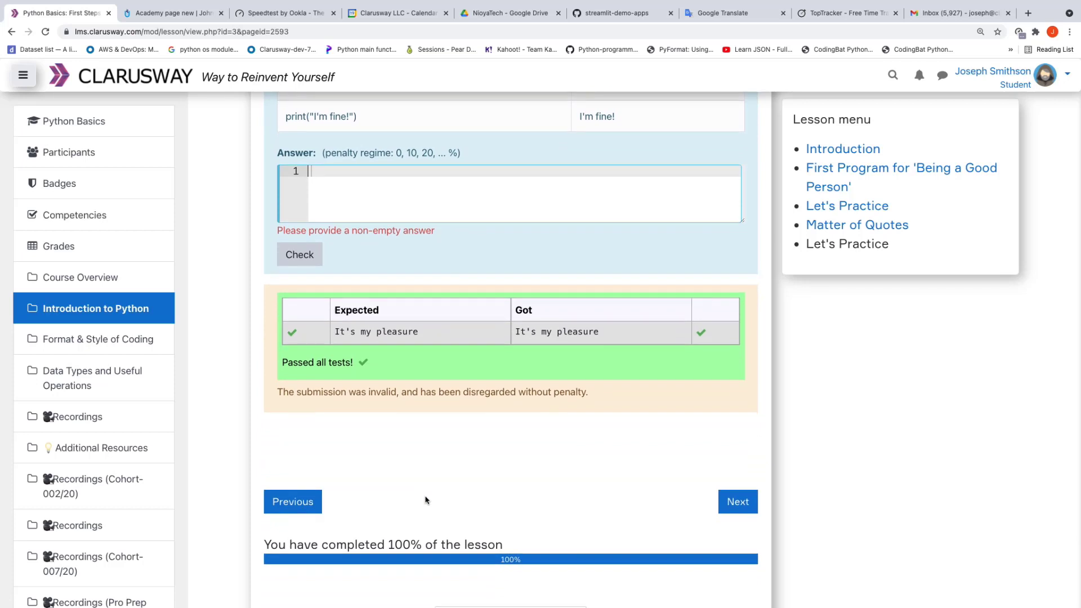